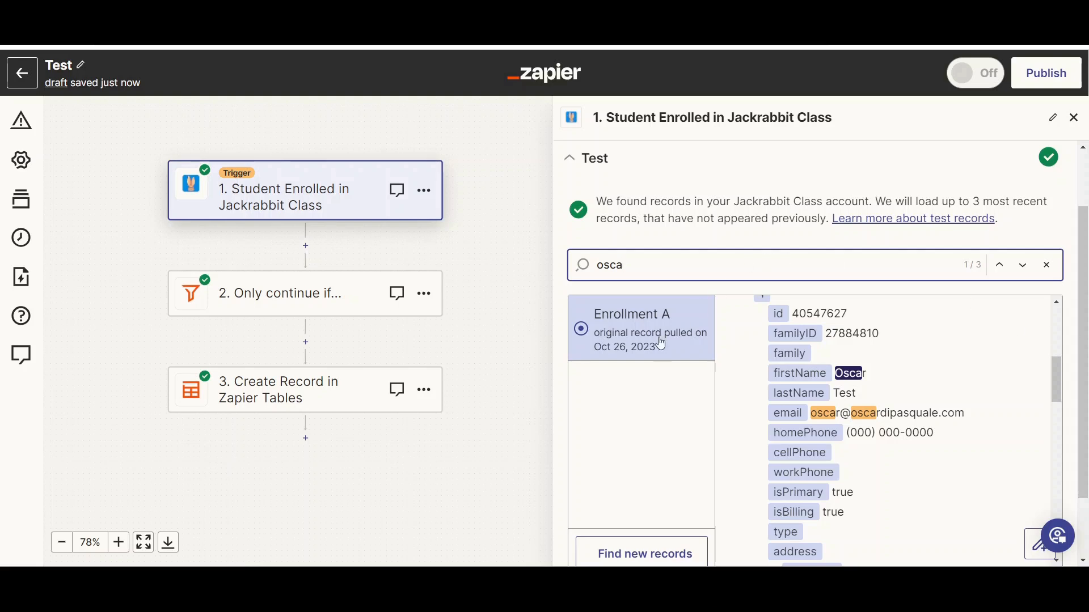
Step: Select the Enrollment A test record for the Jackrabbit Class trigger and continue to the filter step
click(635, 341)
scroll(1070, 417, down, 2)
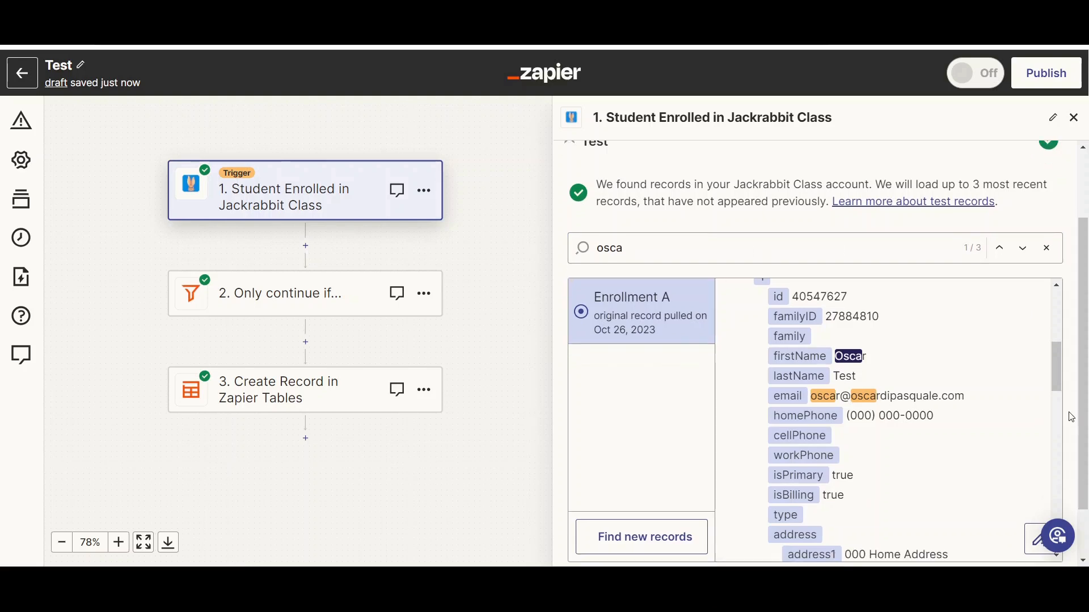
click(832, 550)
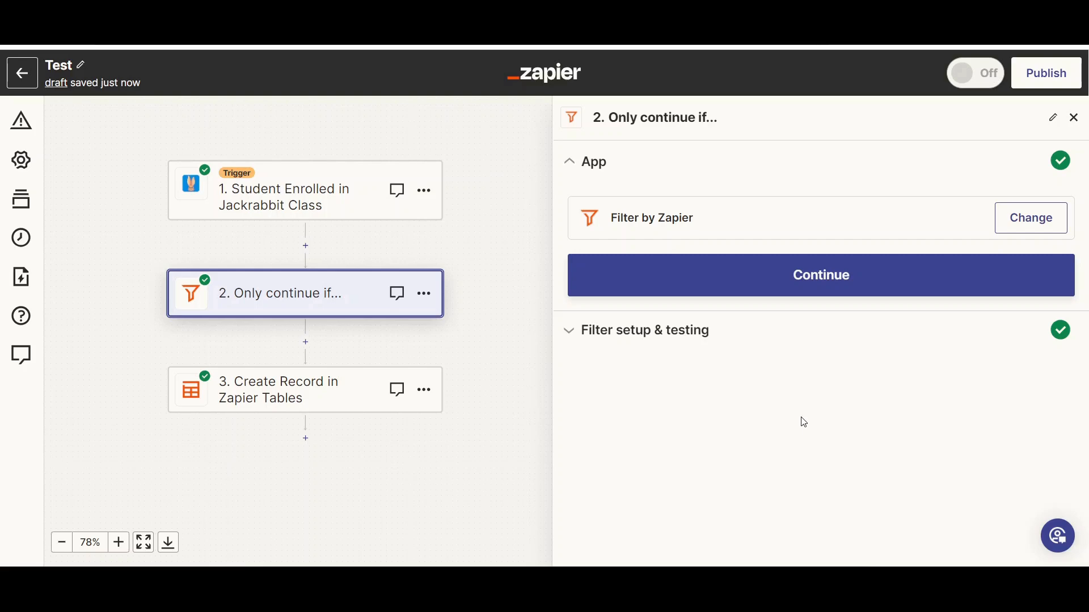
Step: Test the filter that excludes the Trial enroll type against the sample record, and continue to the Zapier Tables action
click(813, 301)
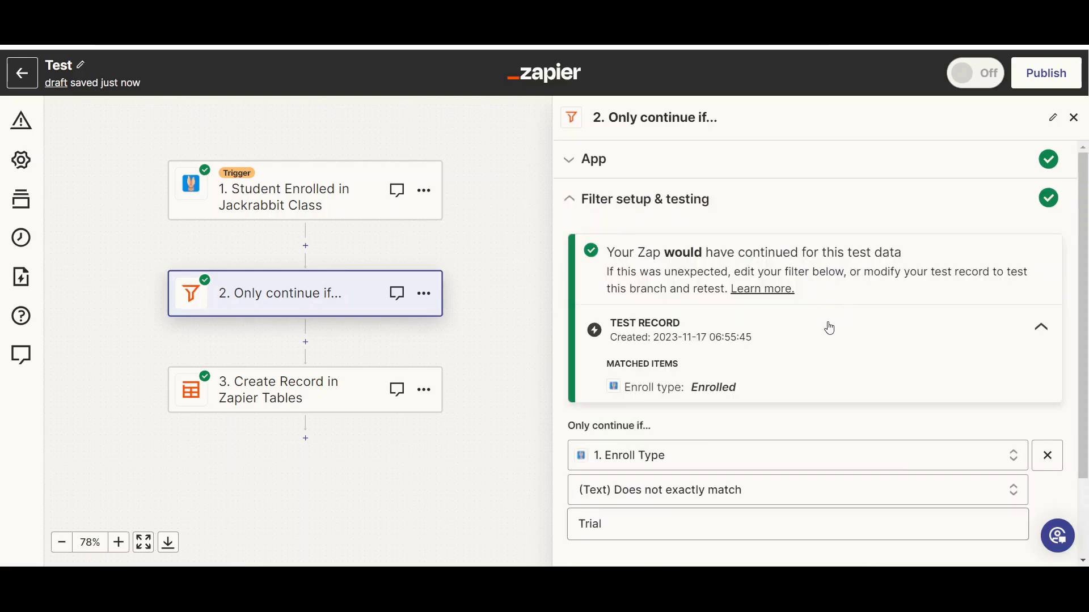
scroll(879, 345, down, 1)
scroll(877, 343, down, 2)
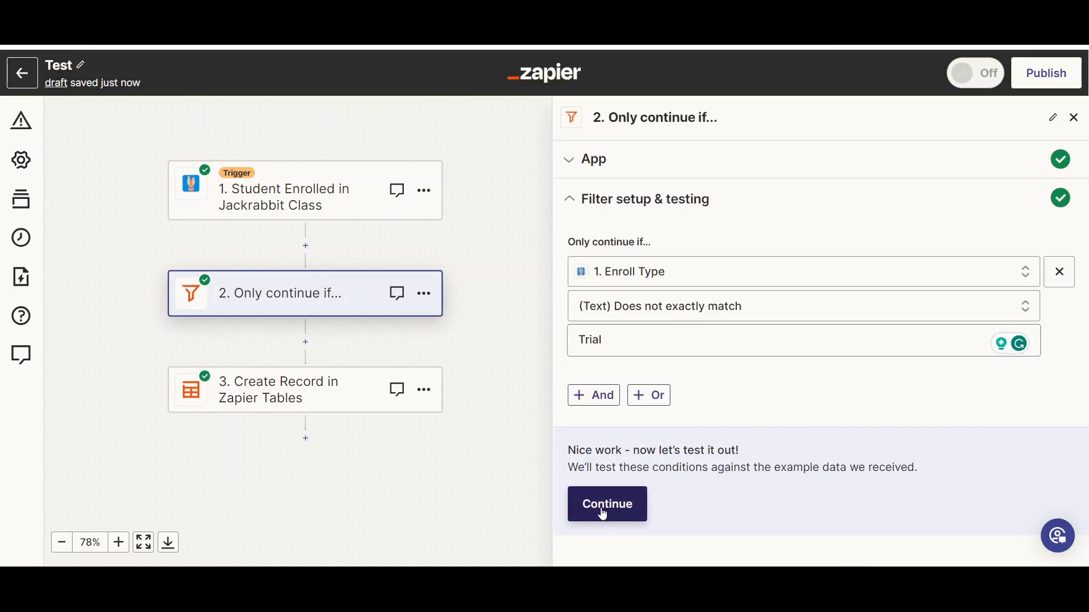
click(606, 504)
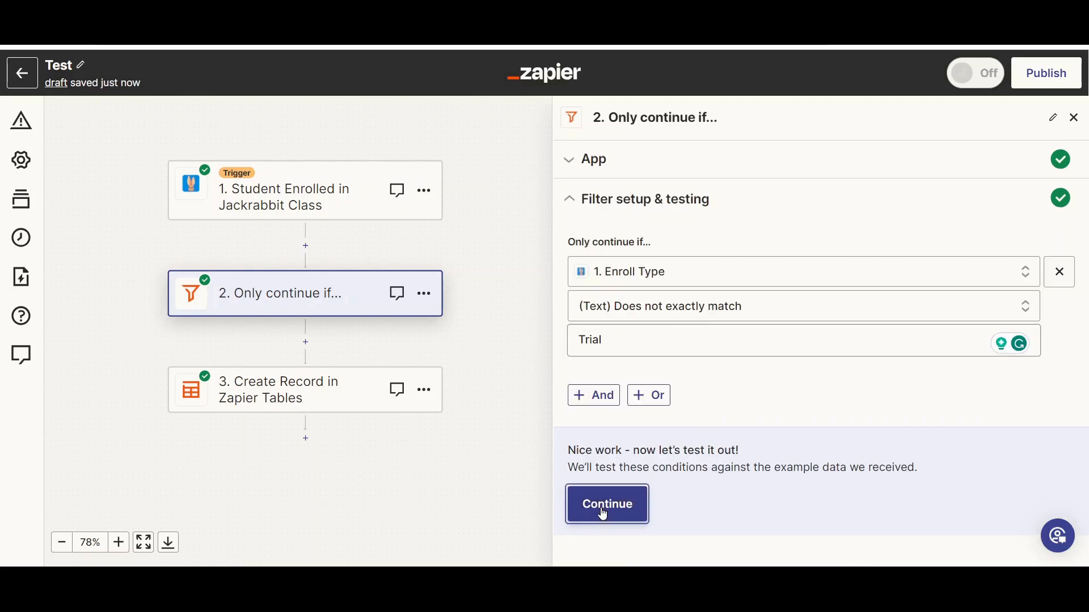
scroll(736, 410, down, 2)
click(719, 529)
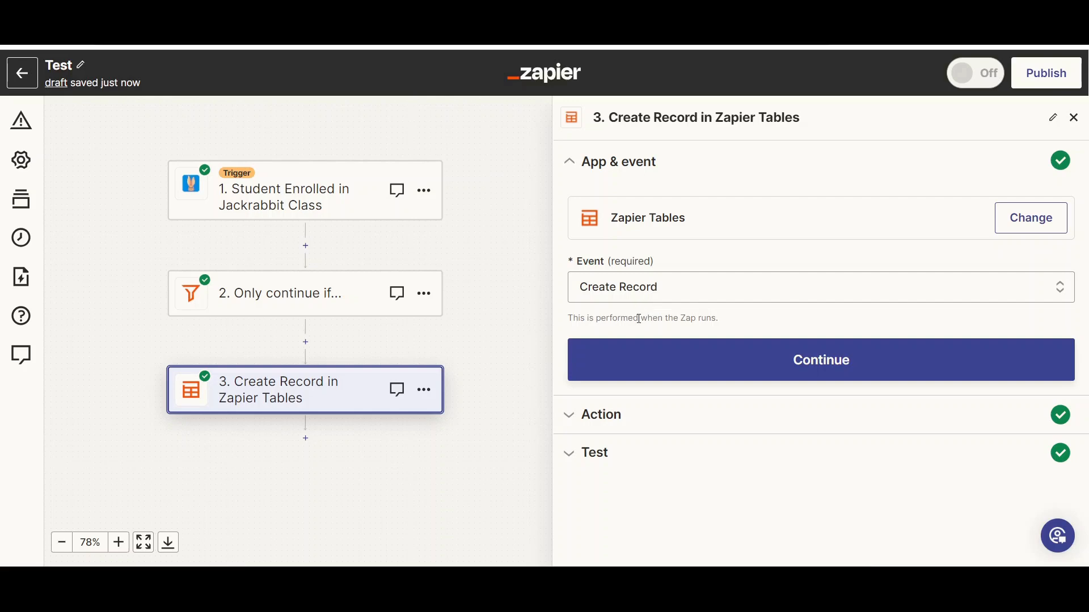
Step: Keep the Create Record event, review the field mapping for the New Enrollments - JR Integration table, and continue to the test
click(658, 370)
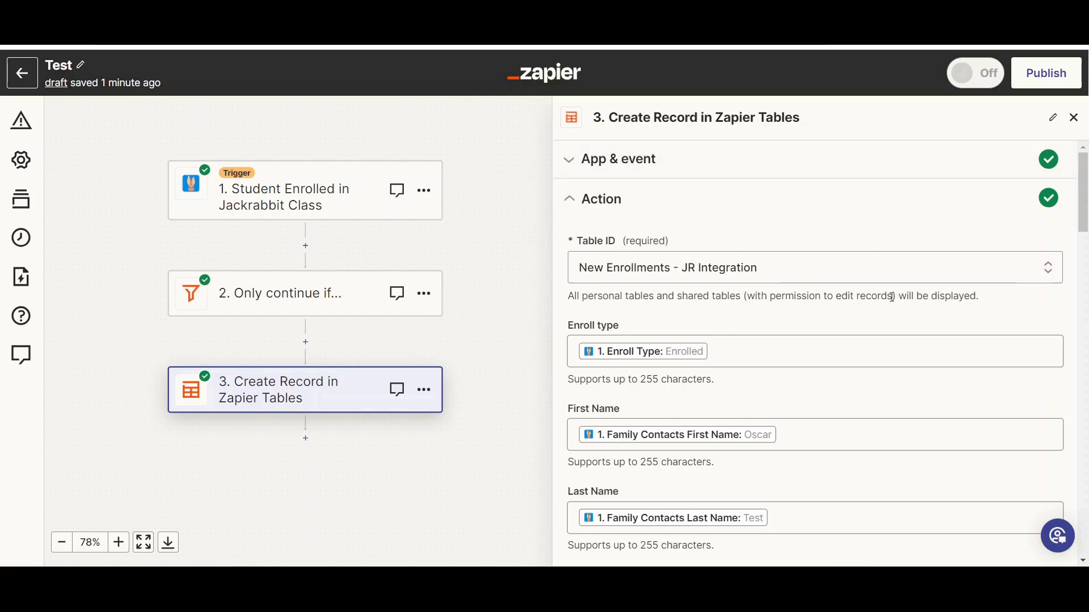
scroll(968, 326, down, 1)
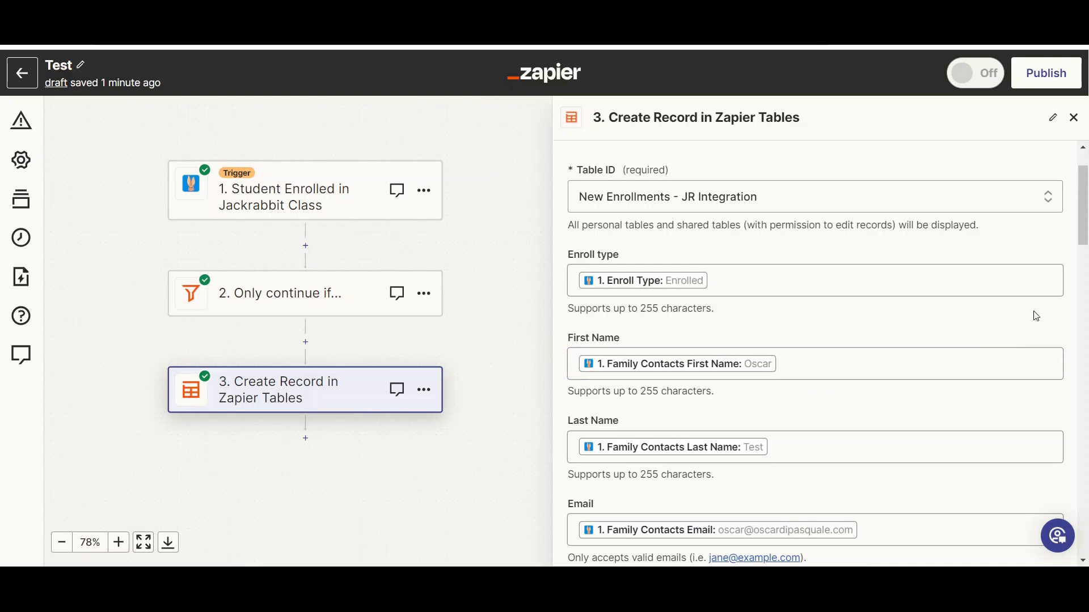
scroll(1042, 334, down, 9)
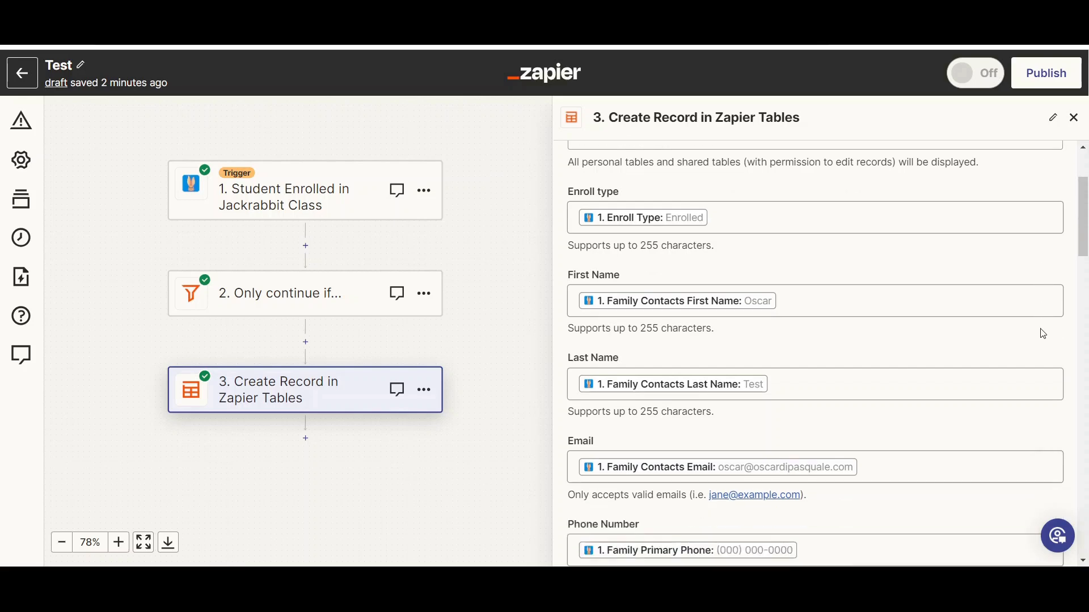
scroll(1042, 334, down, 20)
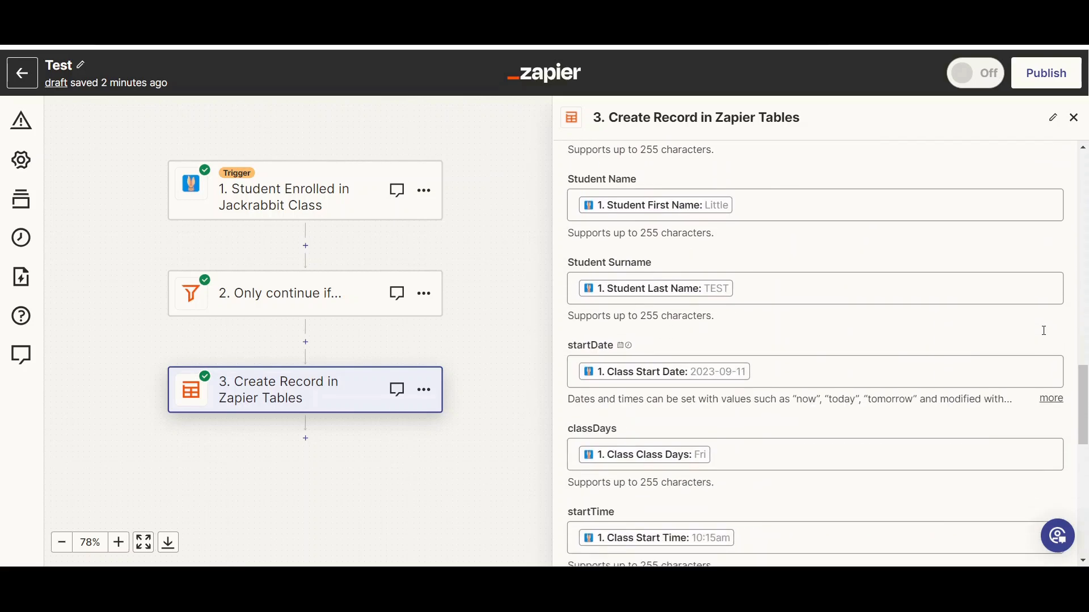
click(768, 493)
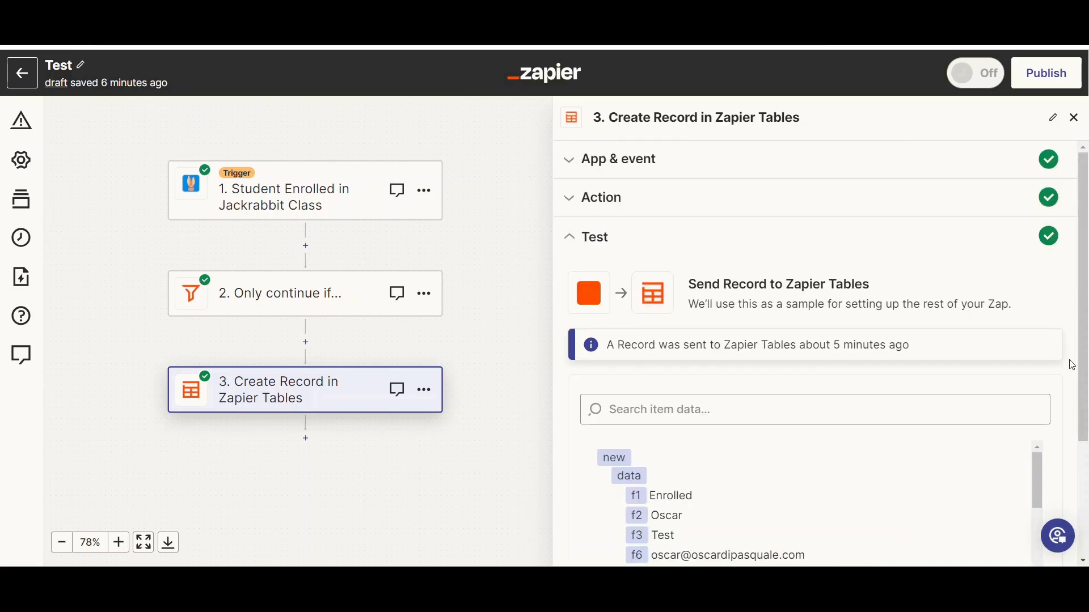
Step: Retest the Create Record step to send the sample enrollment to Zapier Tables
scroll(1072, 366, down, 3)
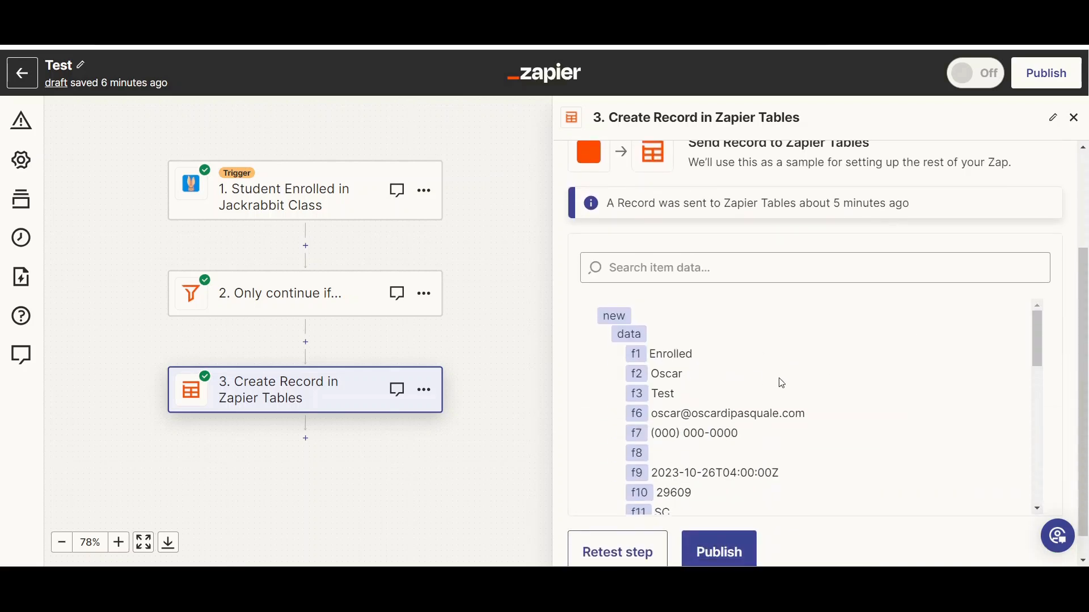
scroll(1077, 418, down, 1)
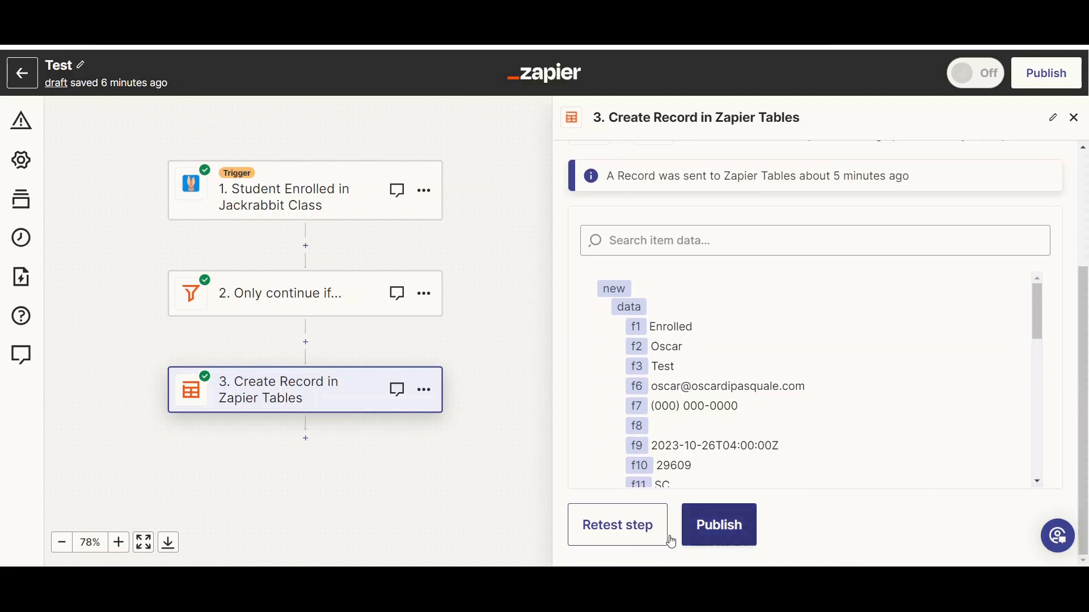
click(613, 536)
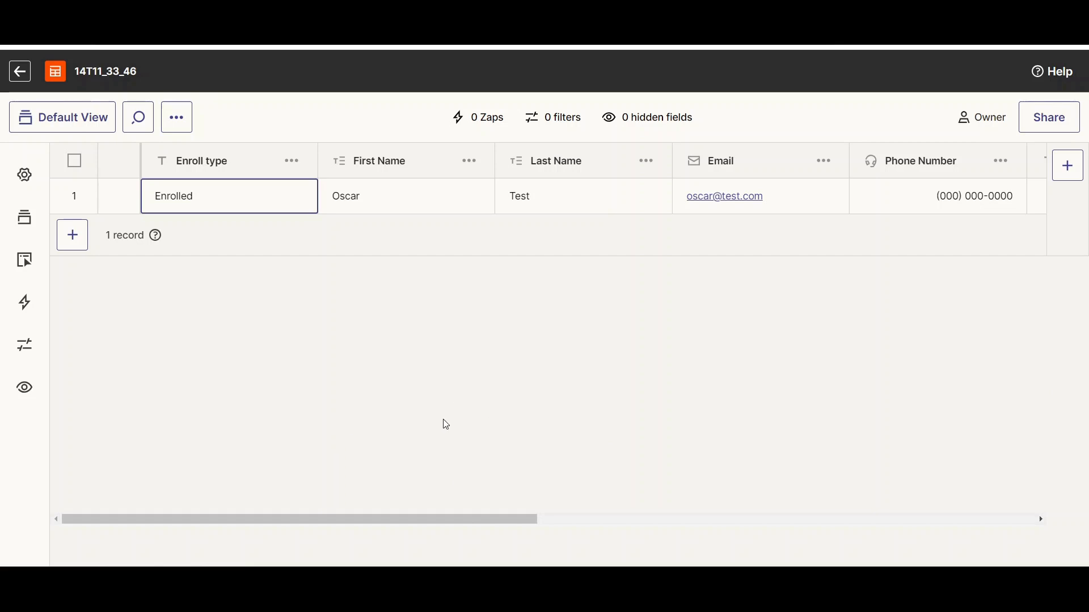
Step: Examine the enrollment record in the table, checking its columns from Enroll type through Line 1
click(391, 203)
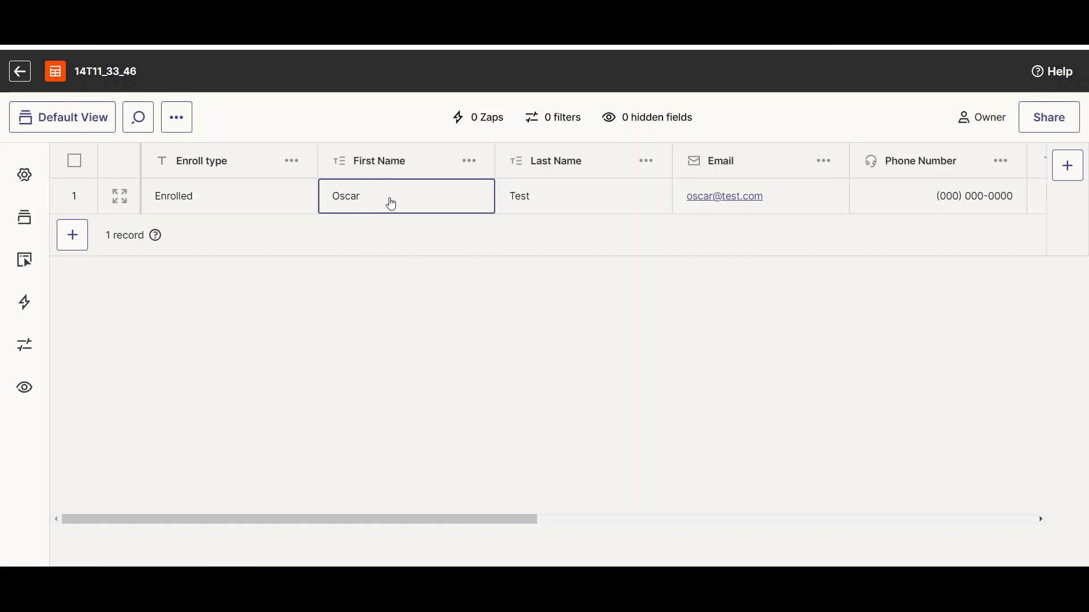
click(223, 203)
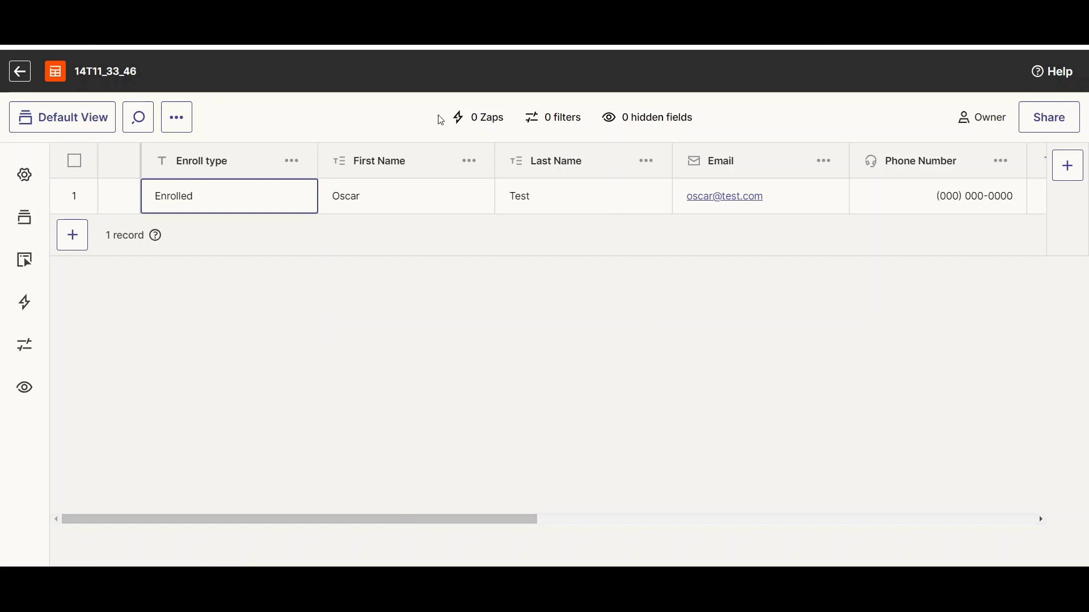
click(363, 154)
click(545, 156)
click(772, 154)
drag(492, 523, 934, 516)
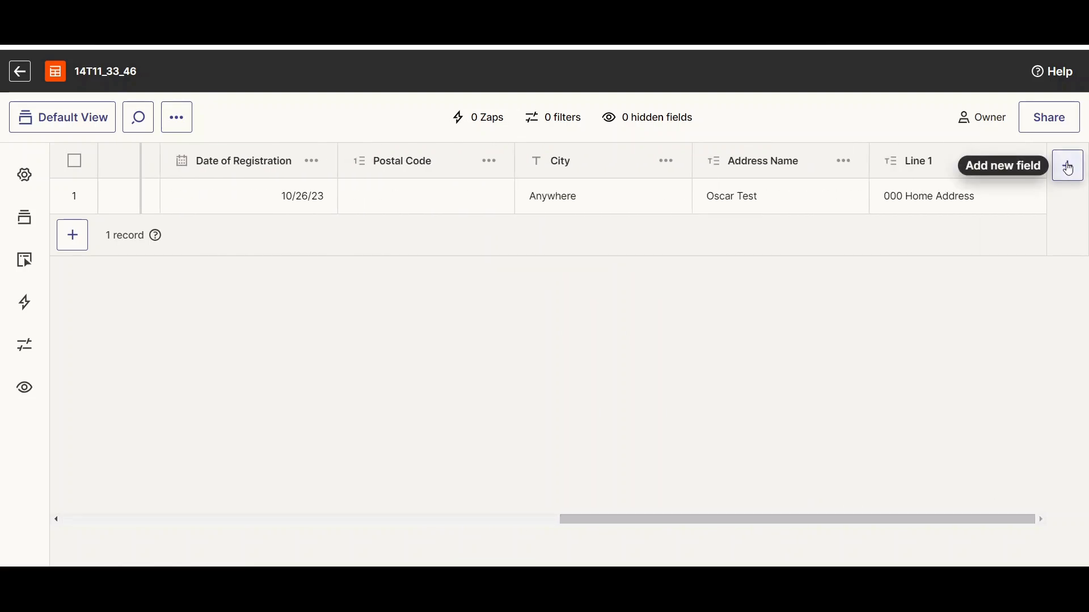
Step: Start a new field in the enrollment table and set its field type to Button
click(1070, 169)
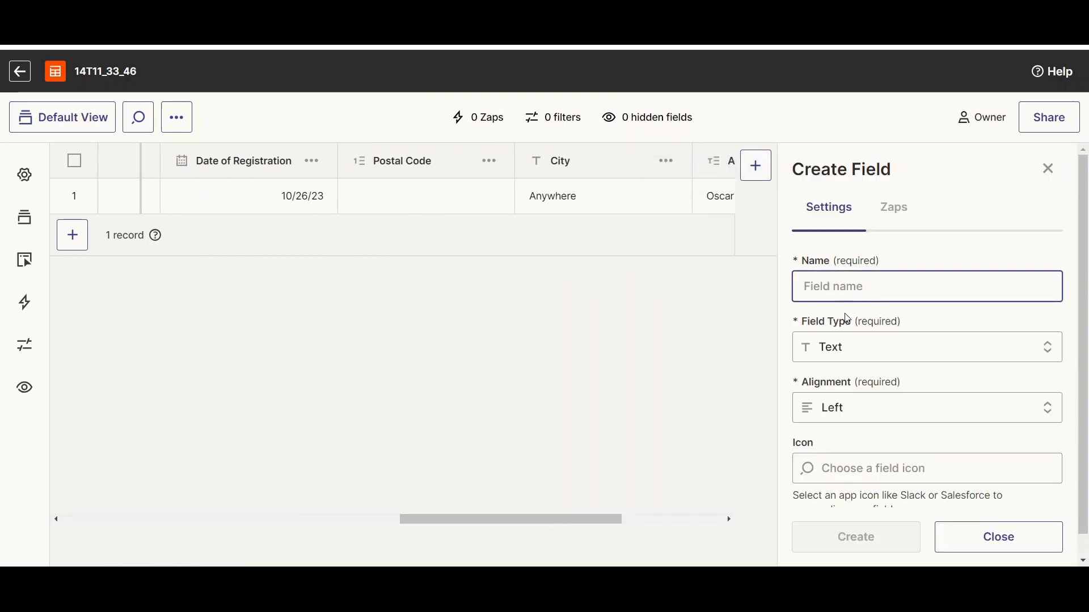
scroll(862, 306, down, 1)
click(869, 332)
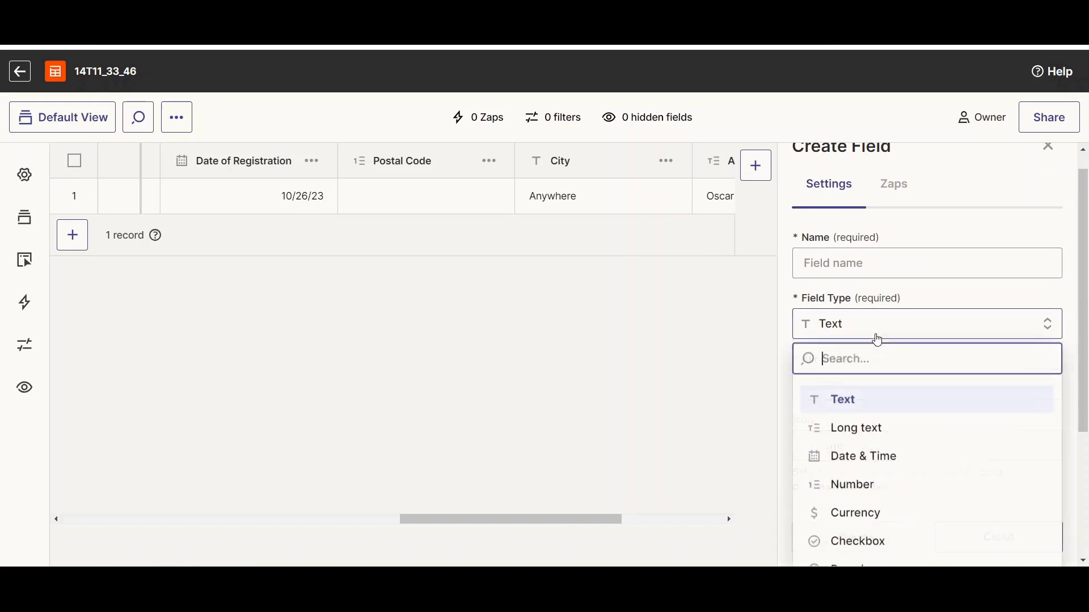
scroll(971, 470, down, 2)
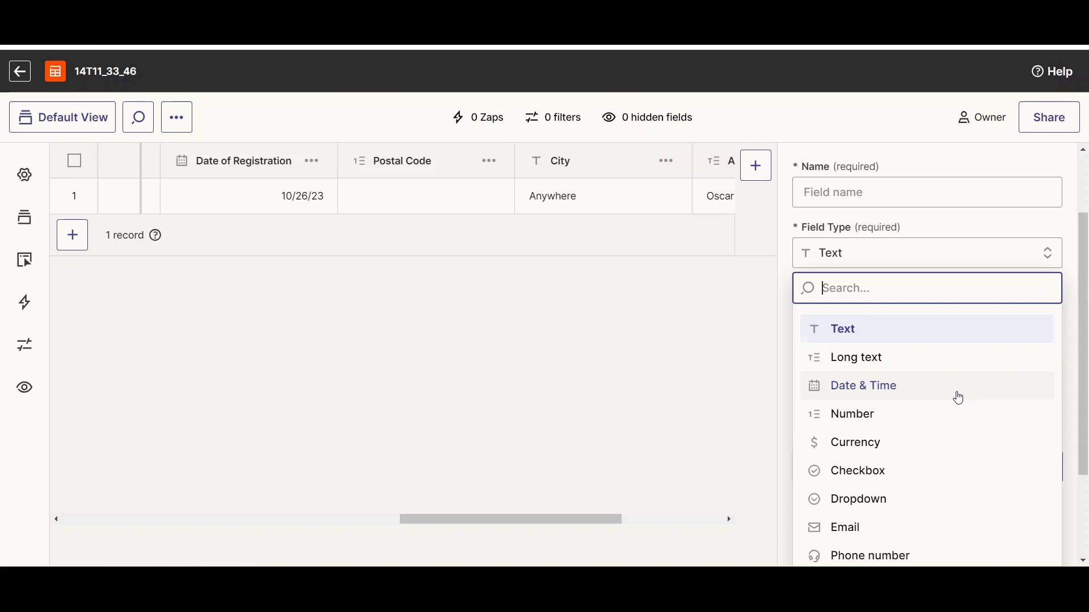
scroll(967, 408, down, 2)
scroll(929, 426, down, 2)
scroll(926, 418, up, 2)
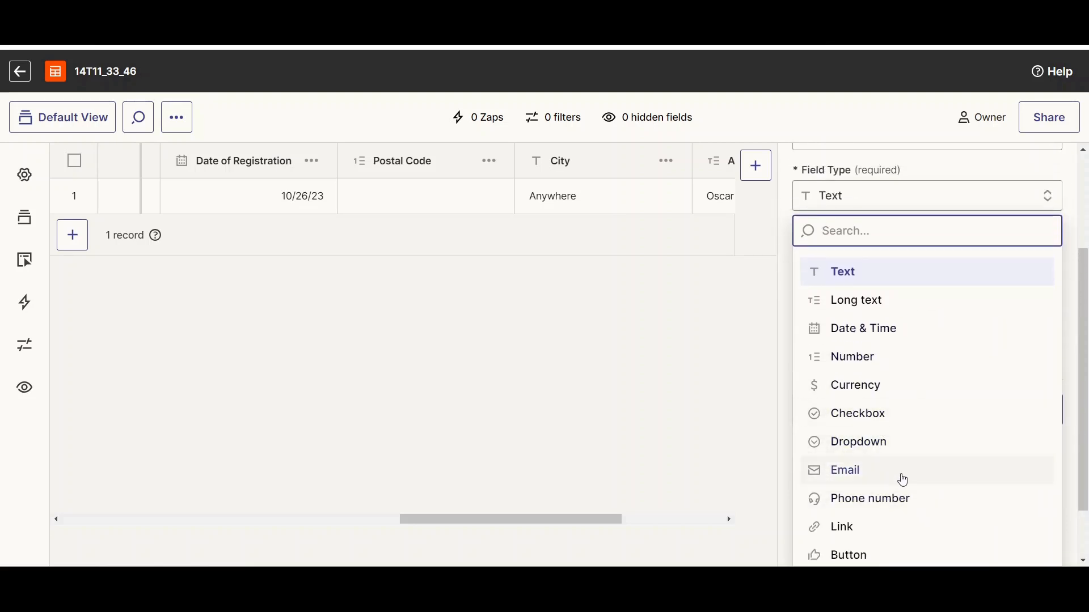
scroll(922, 436, down, 2)
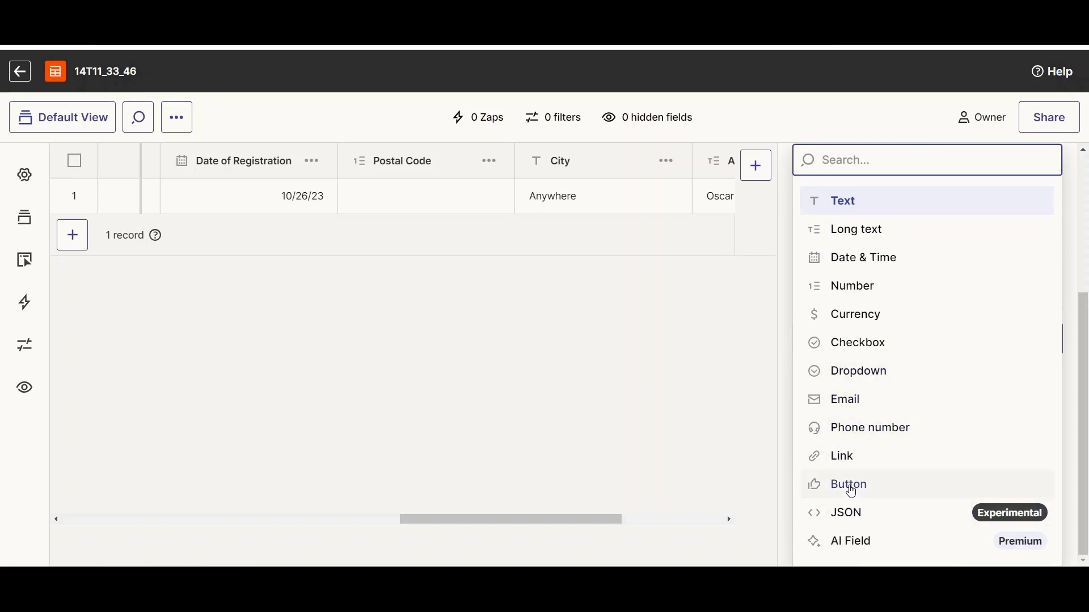
click(851, 486)
Step: Name the new button field Approve
click(902, 288)
text(Approve)
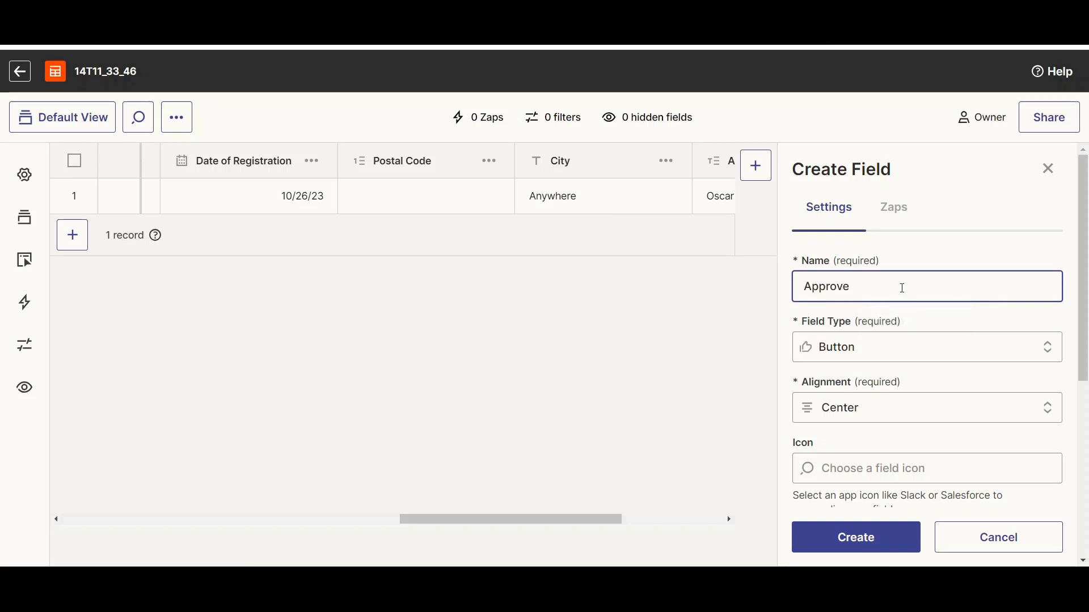
key(BackSpace)
text(al)
Step: Set the default button label to Approve, enable disabling the button when clicked, and create the field
scroll(904, 338, down, 4)
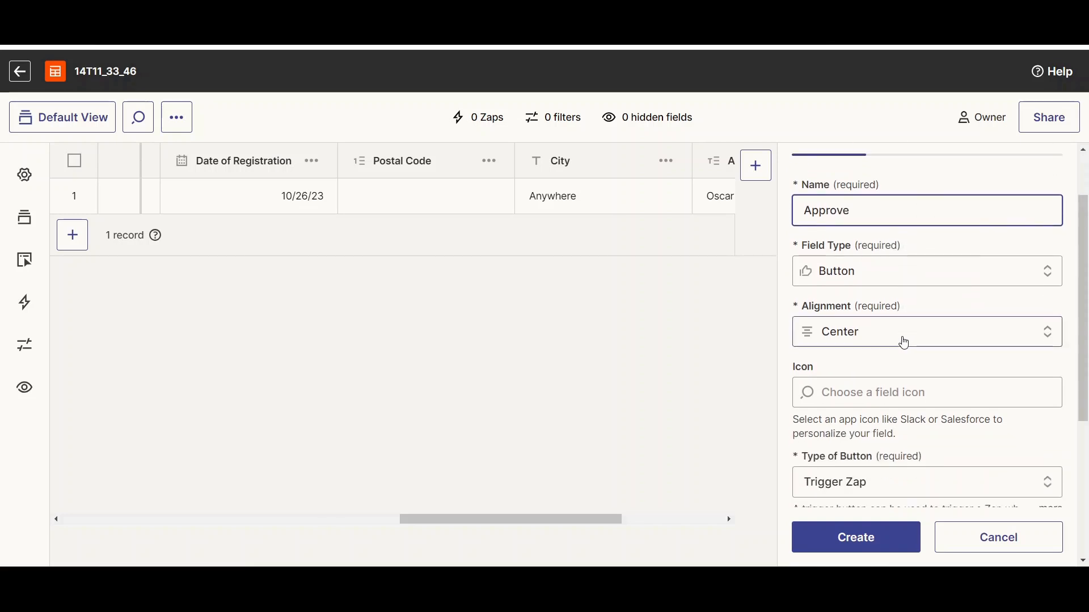
scroll(898, 348, down, 2)
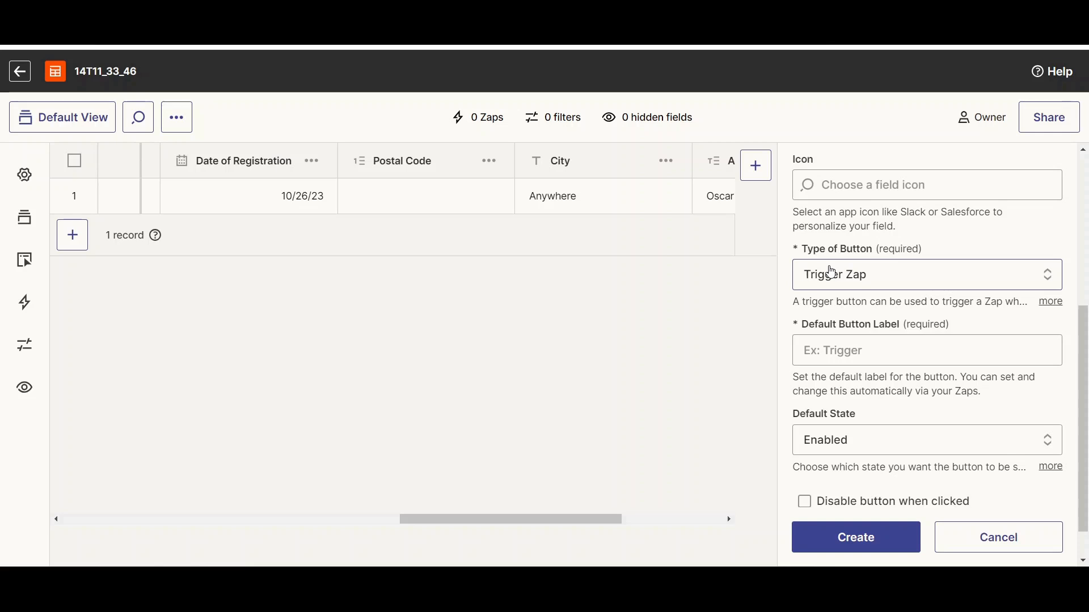
scroll(858, 301, down, 1)
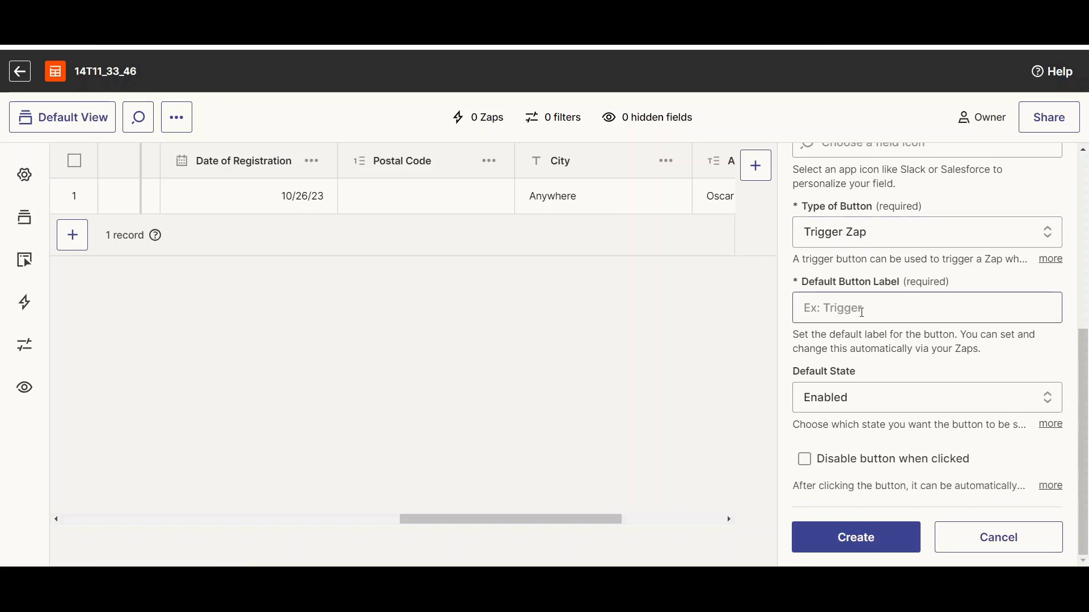
click(862, 311)
text(Approve)
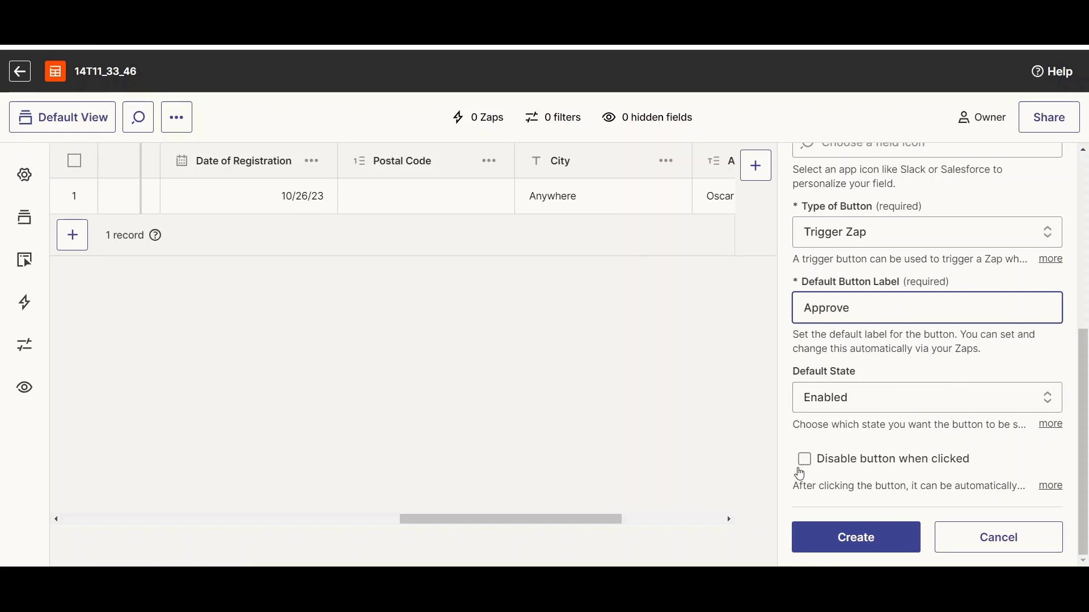
click(804, 460)
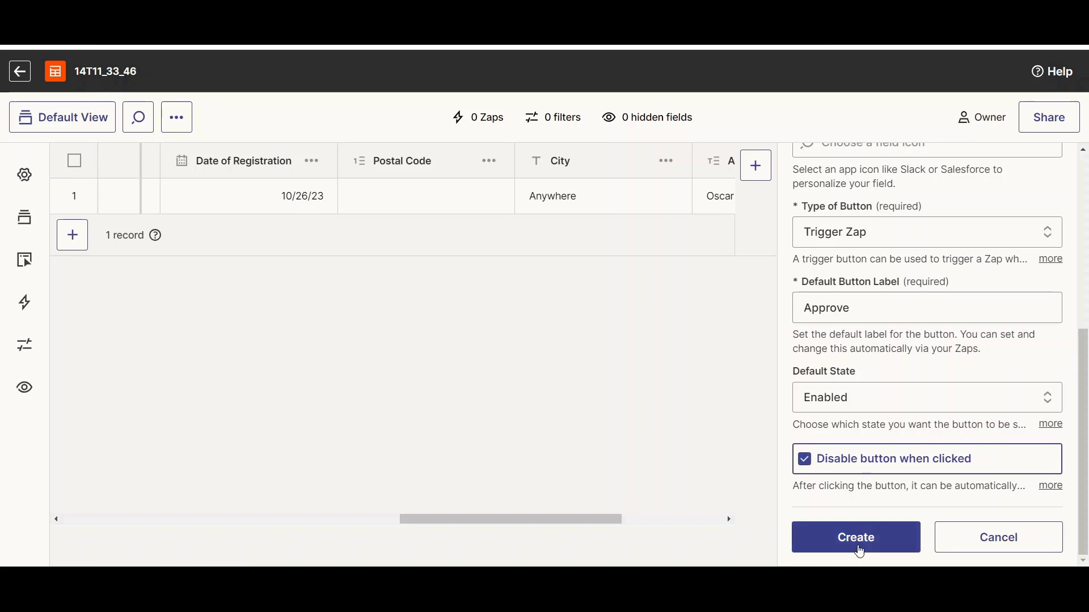
click(875, 538)
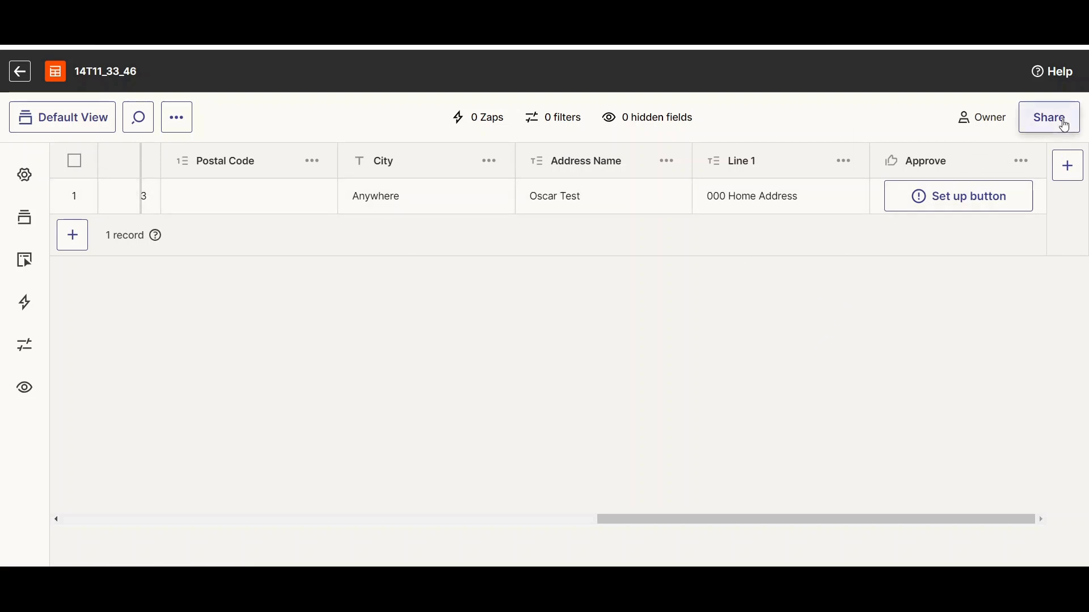
Step: Create a public shareable link for the table with Editor access and copy it
click(1049, 120)
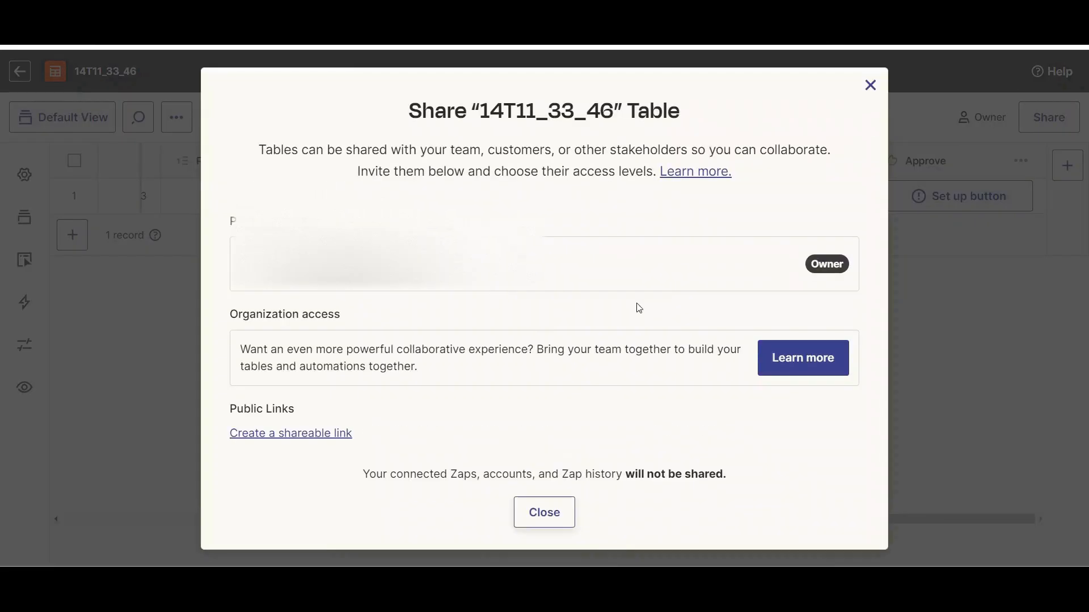
click(312, 441)
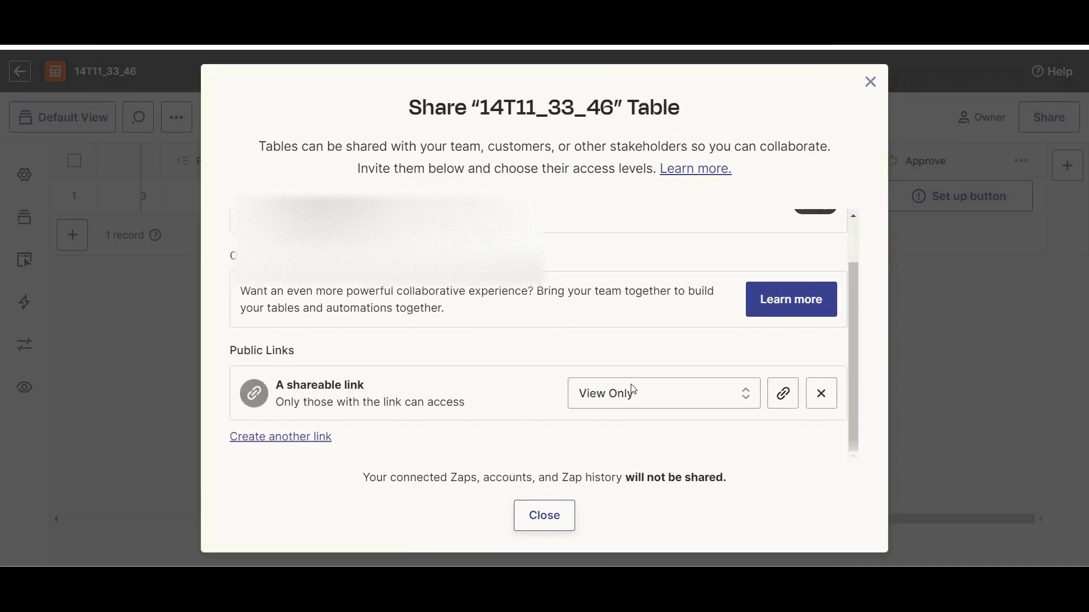
click(655, 407)
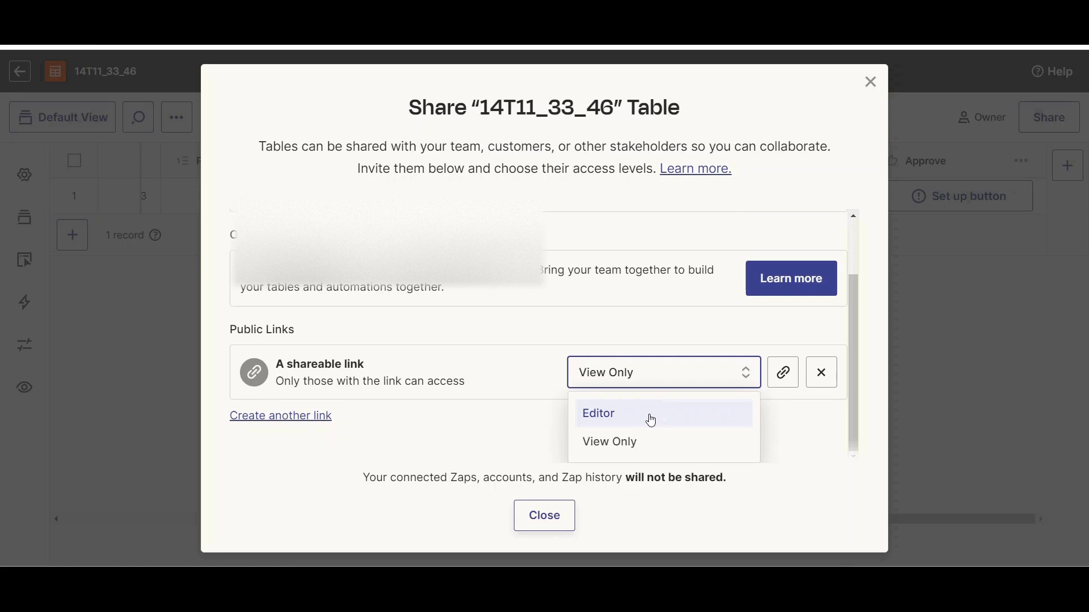
click(628, 419)
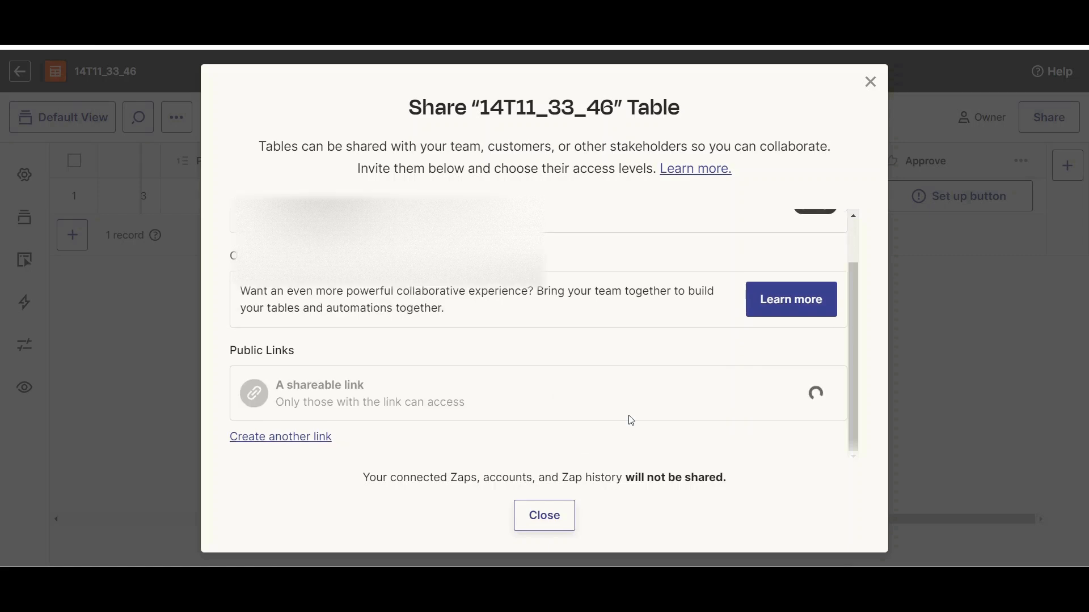
click(781, 397)
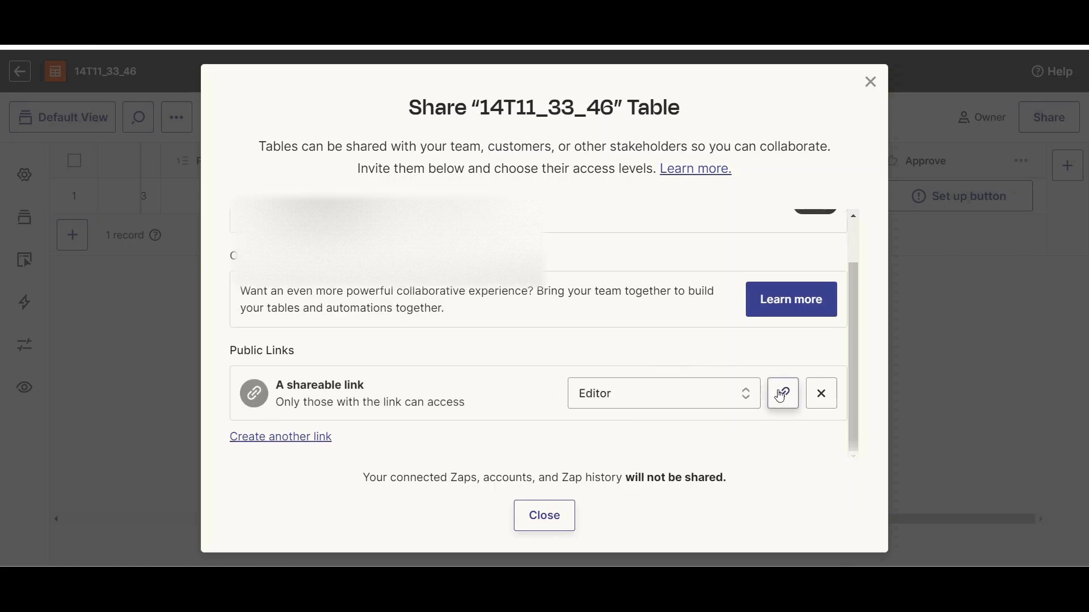
click(561, 517)
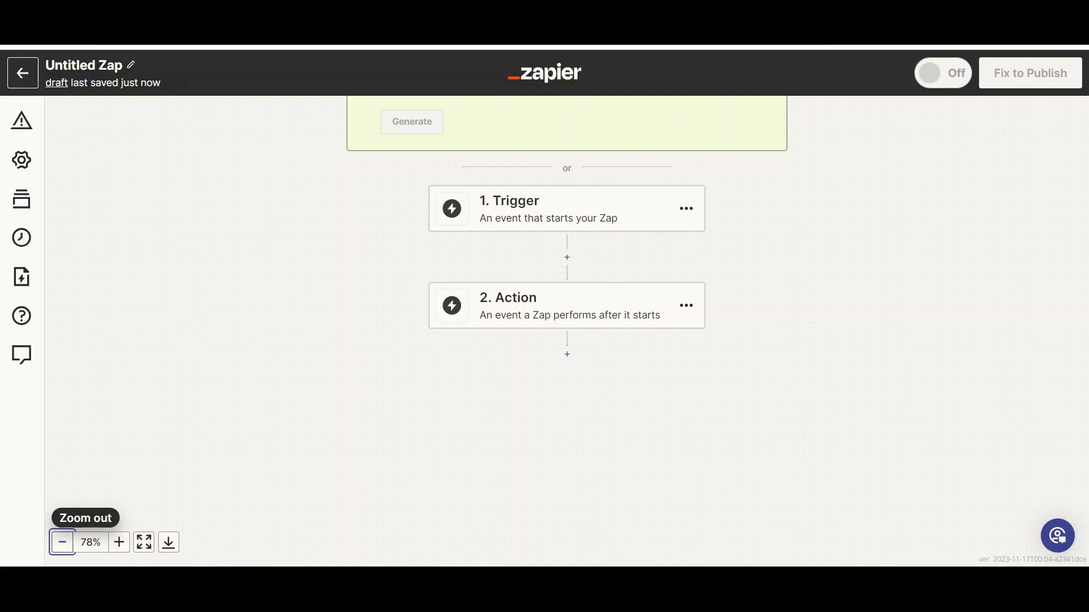
Step: Set the new Zap's trigger to Zapier Tables with the event Trigger Zap Button Clicked, and continue to the trigger settings
scroll(369, 296, up, 1)
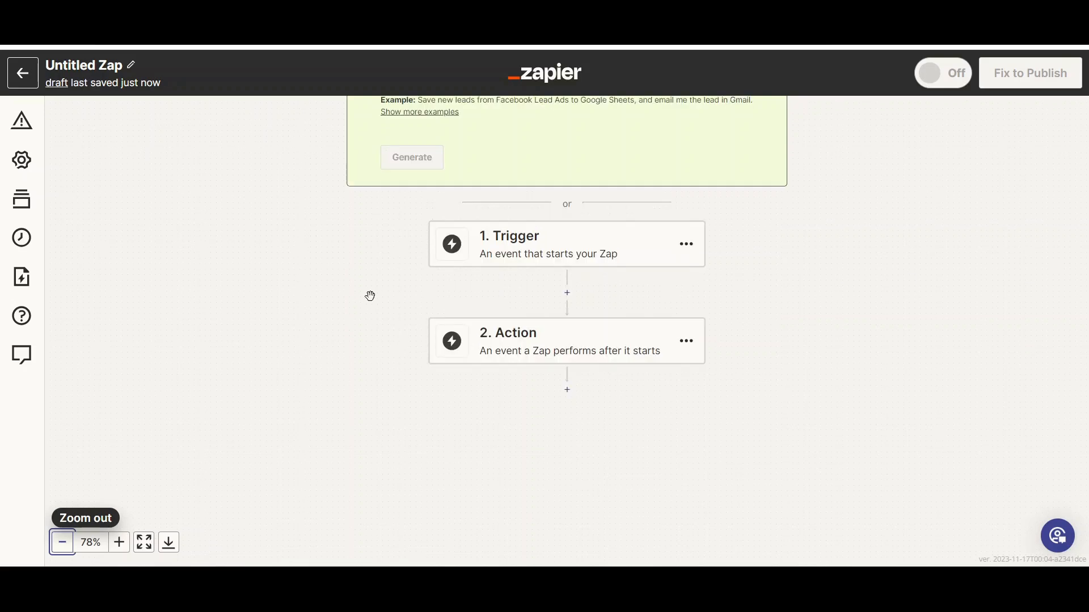
scroll(368, 296, down, 1)
scroll(368, 296, up, 1)
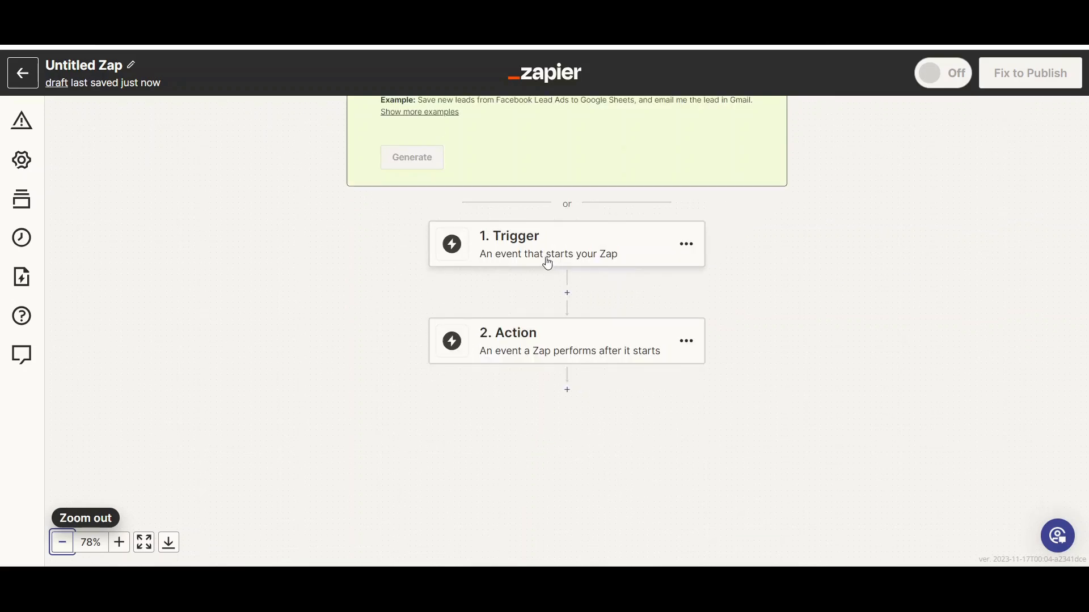
scroll(535, 245, up, 6)
click(537, 457)
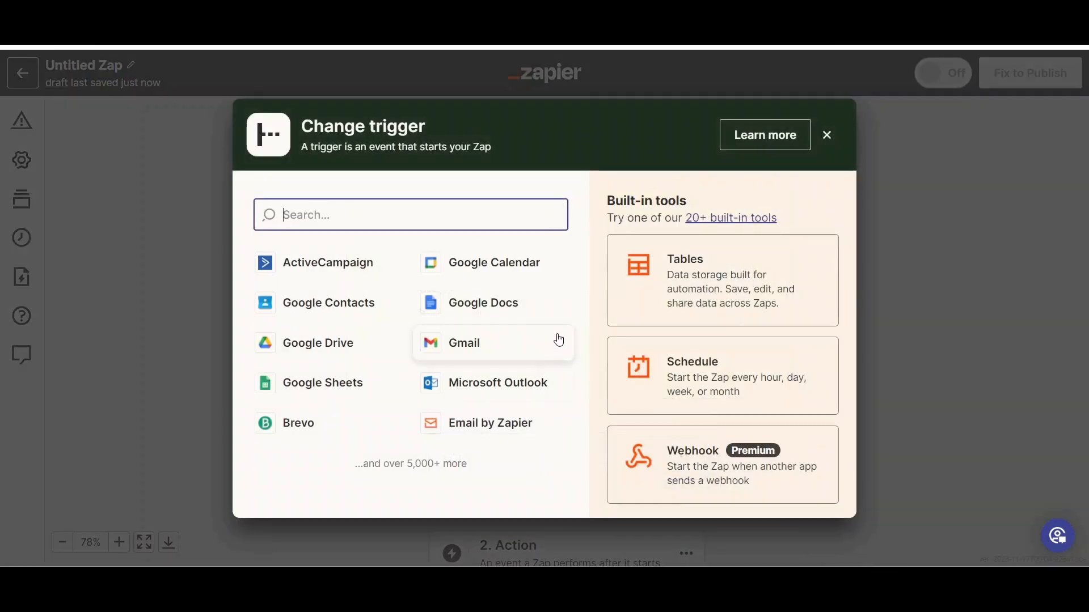
click(661, 275)
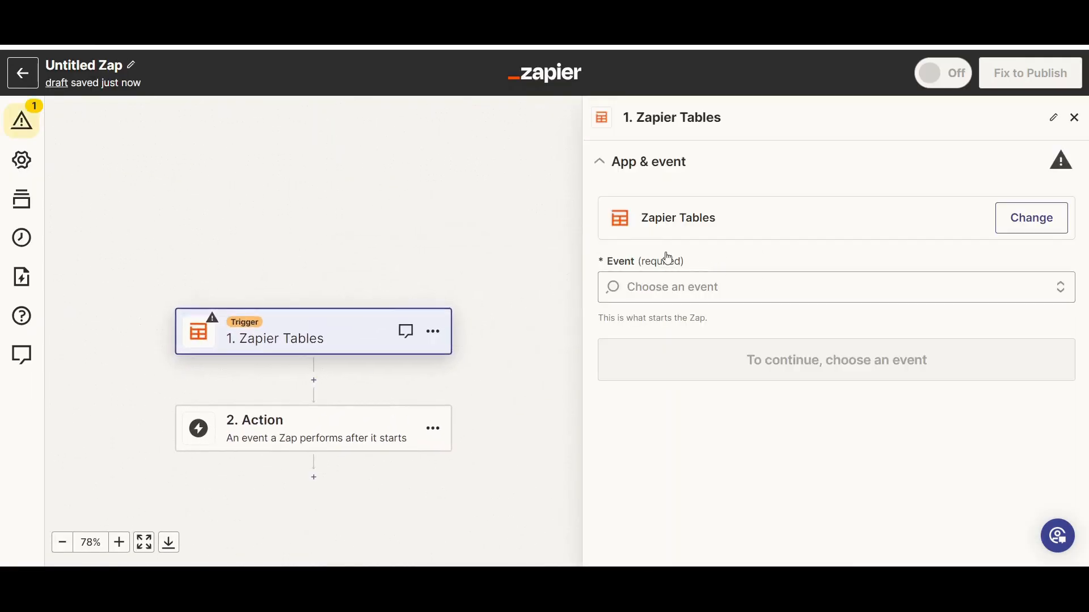
click(714, 287)
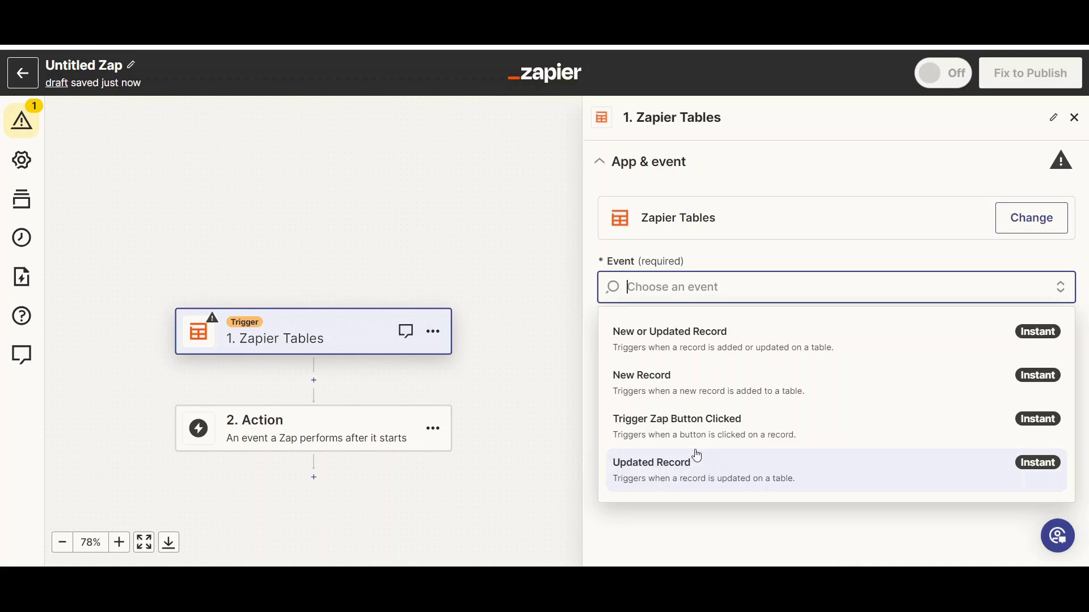
click(715, 433)
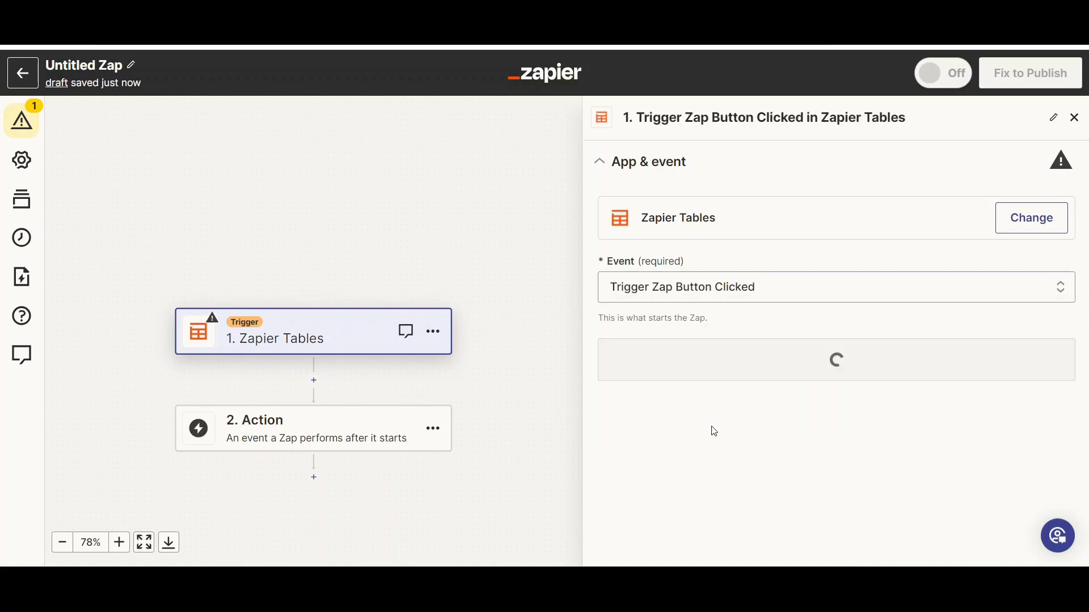
click(740, 352)
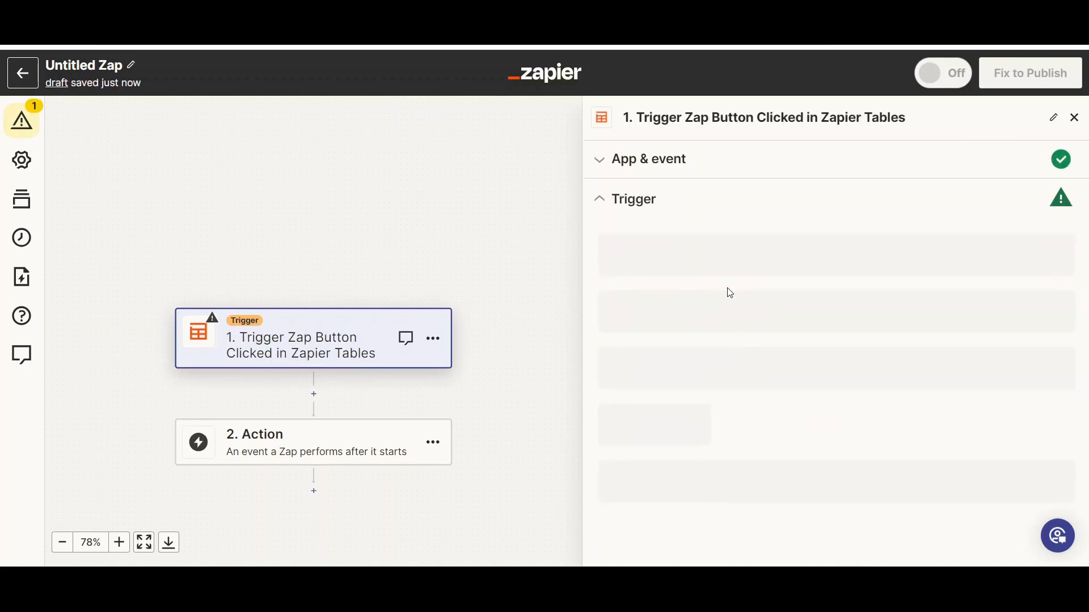
Step: Choose the table 14T11_33_46 and its Approve button as the trigger button, and continue to the trigger test
click(692, 268)
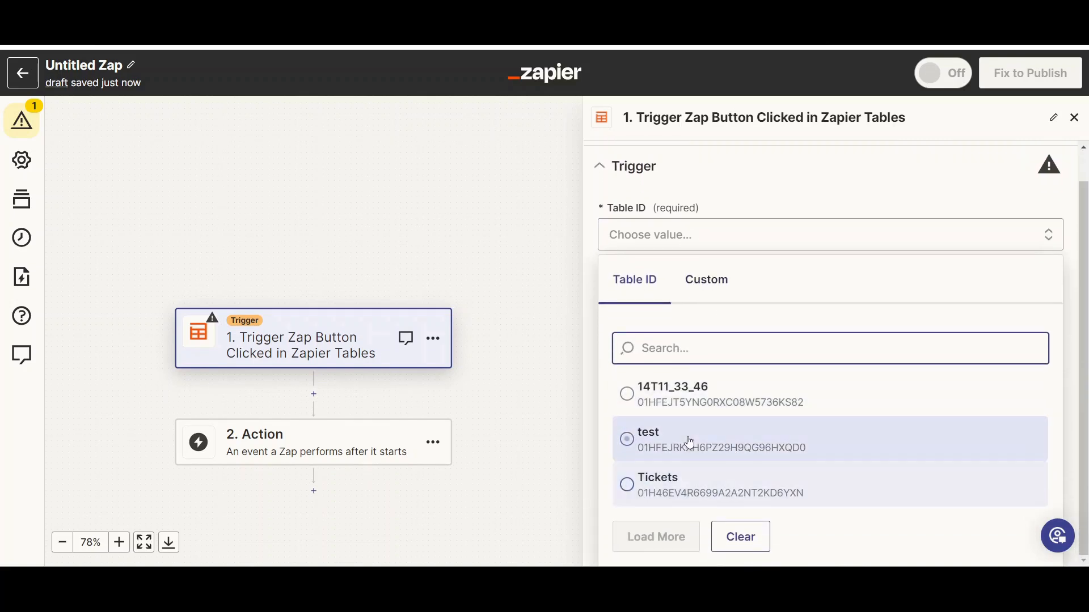
click(690, 443)
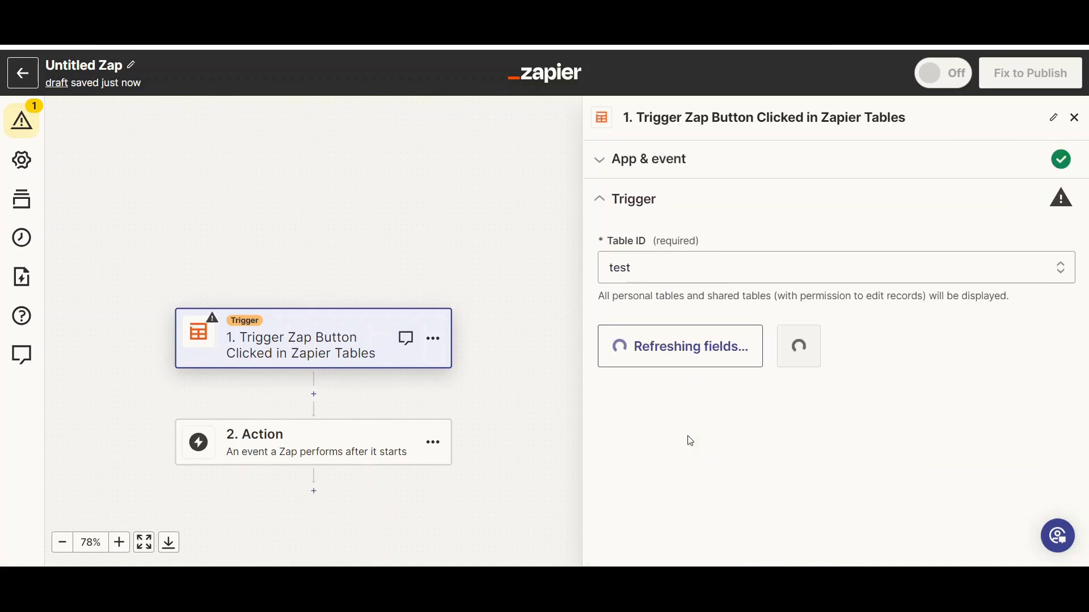
click(683, 279)
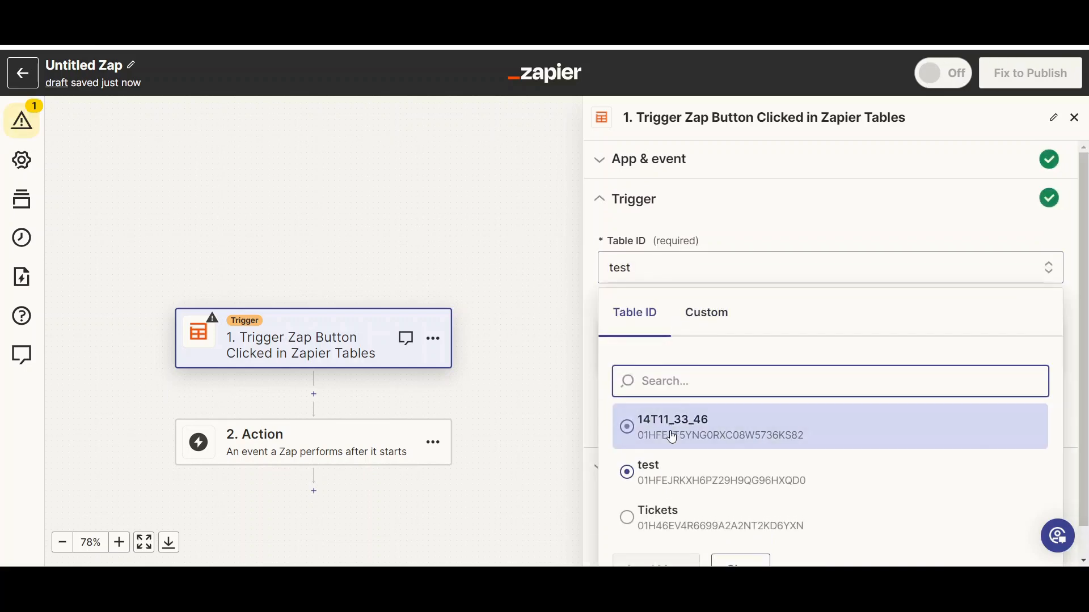
click(728, 424)
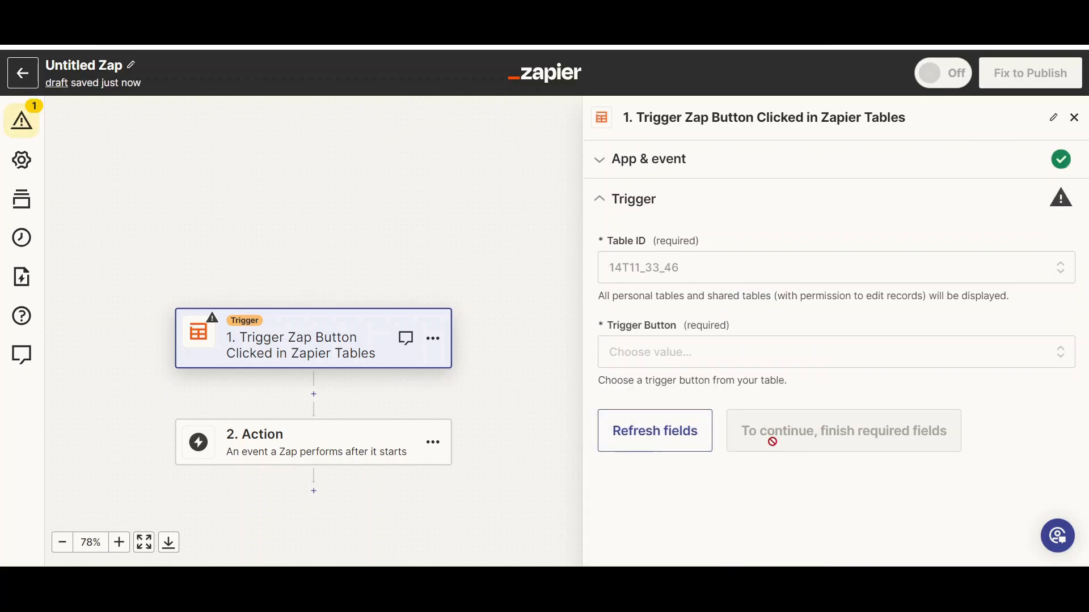
click(680, 352)
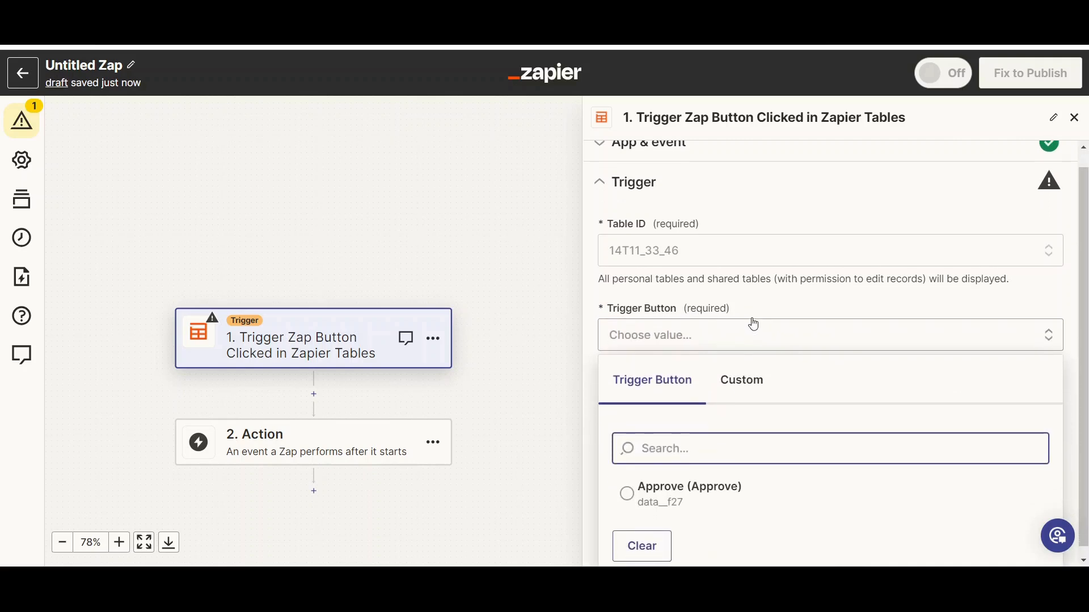
right_click(678, 486)
click(670, 484)
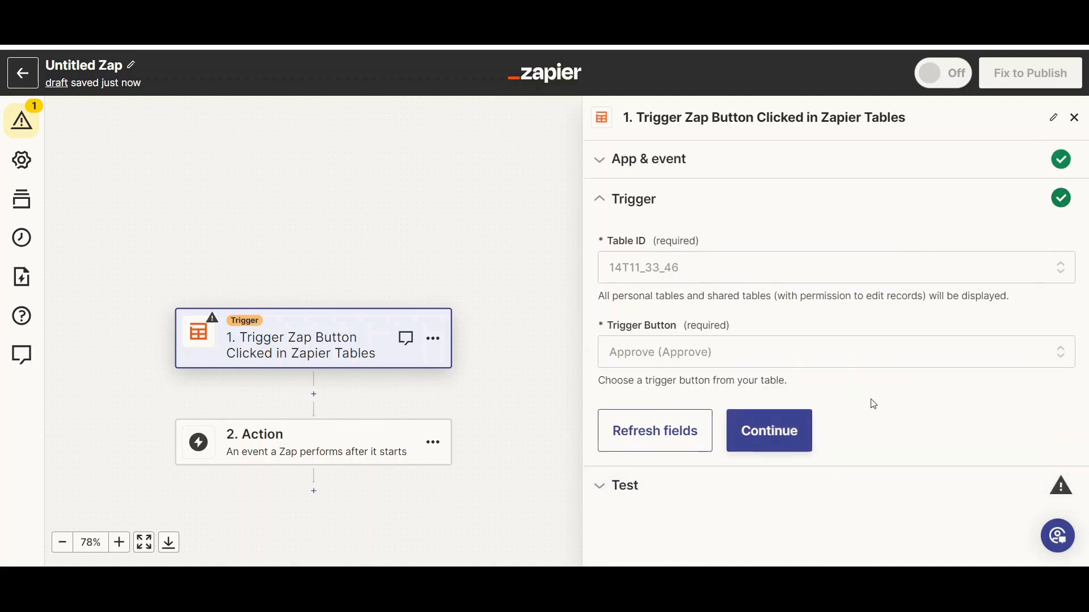
click(776, 429)
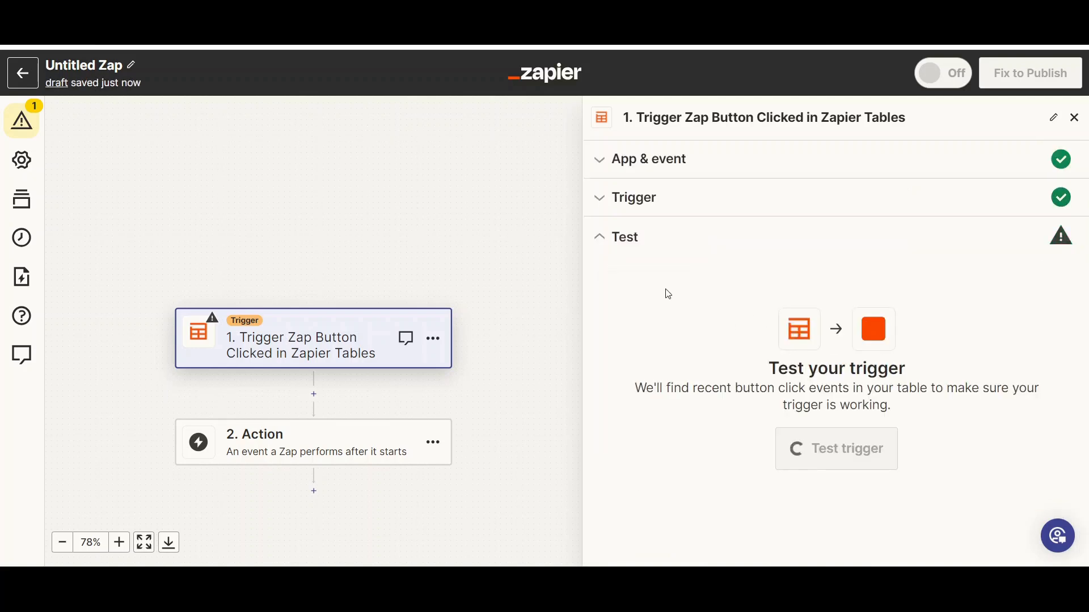
Step: Test the button trigger, review the fields of Record A, and continue with that record
scroll(405, 368, down, 2)
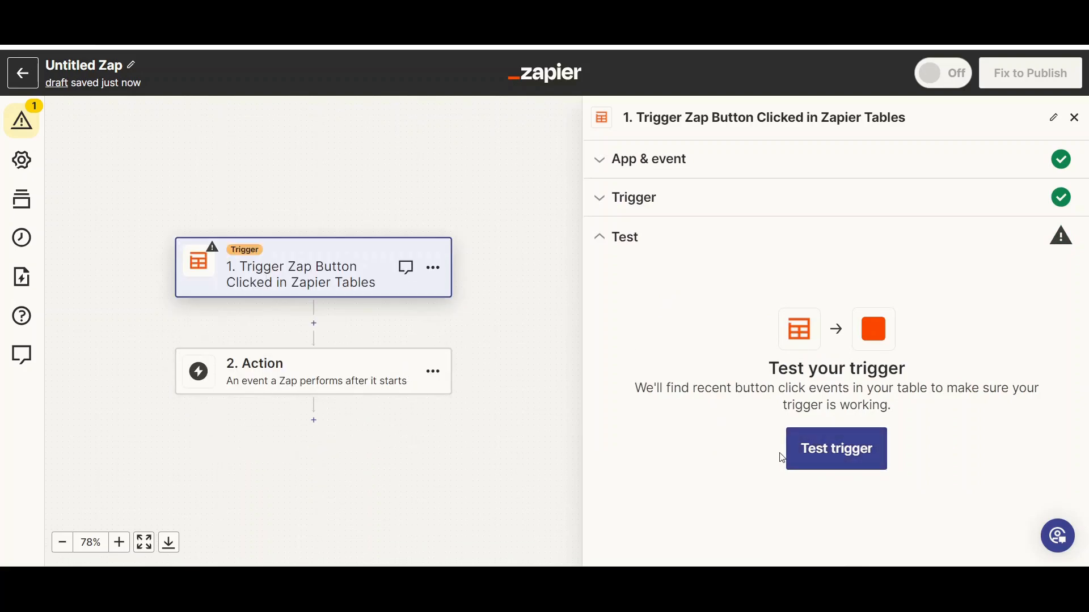
click(817, 466)
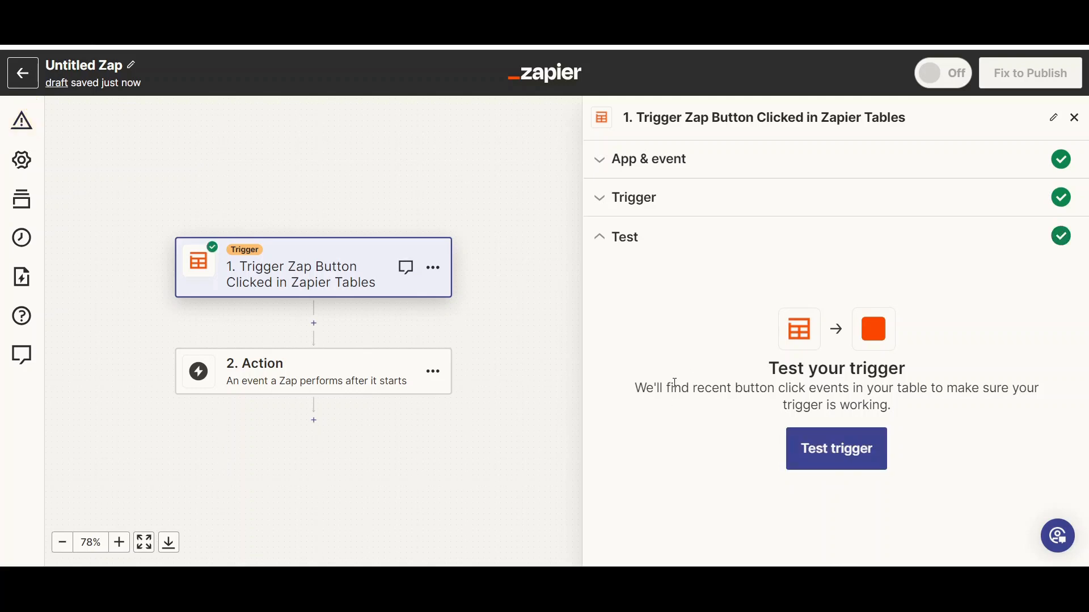
scroll(844, 394, down, 1)
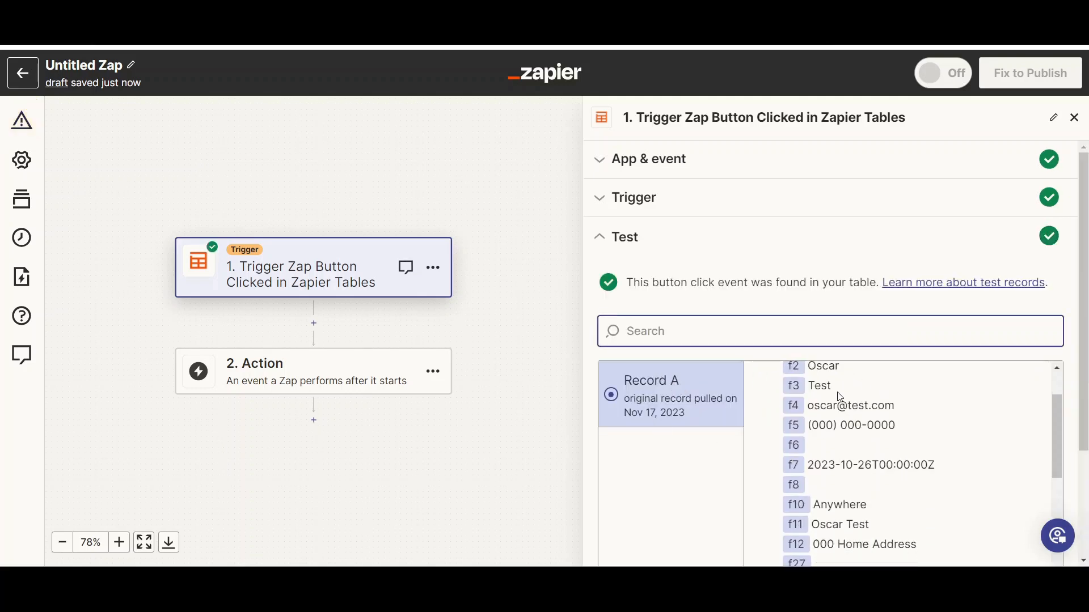
scroll(958, 442, down, 6)
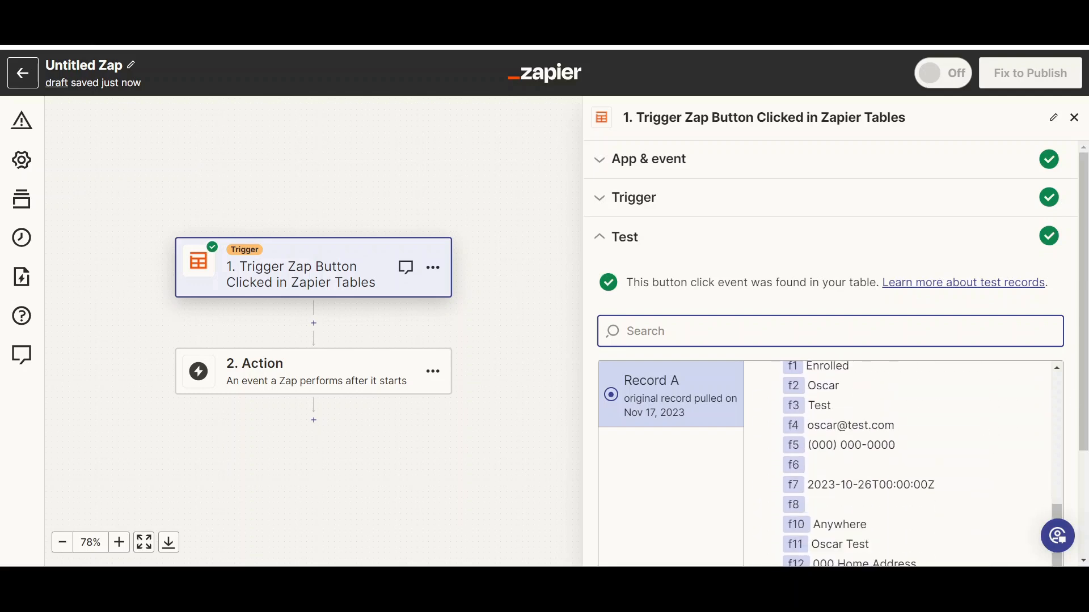
scroll(1081, 415, down, 3)
scroll(1013, 397, down, 2)
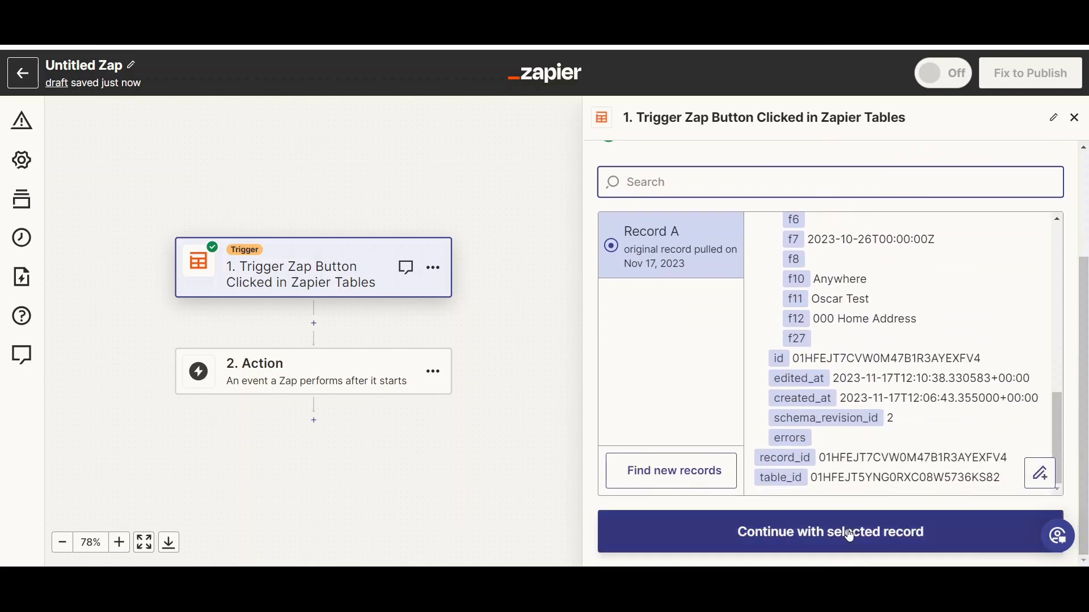
click(796, 533)
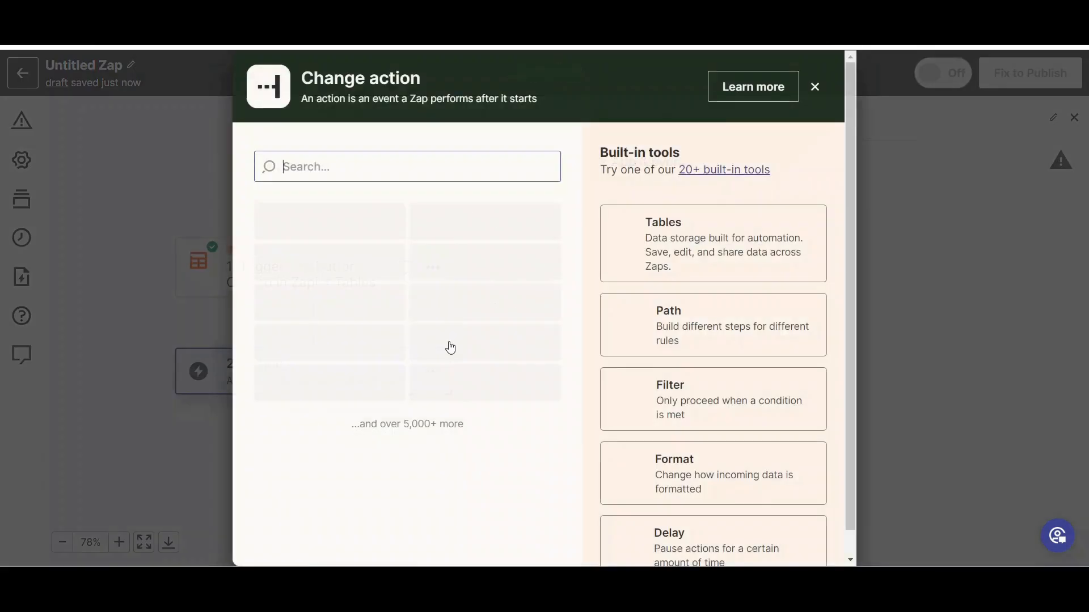
Step: Make the Zap's second step a Path so it splits into different branches
click(822, 87)
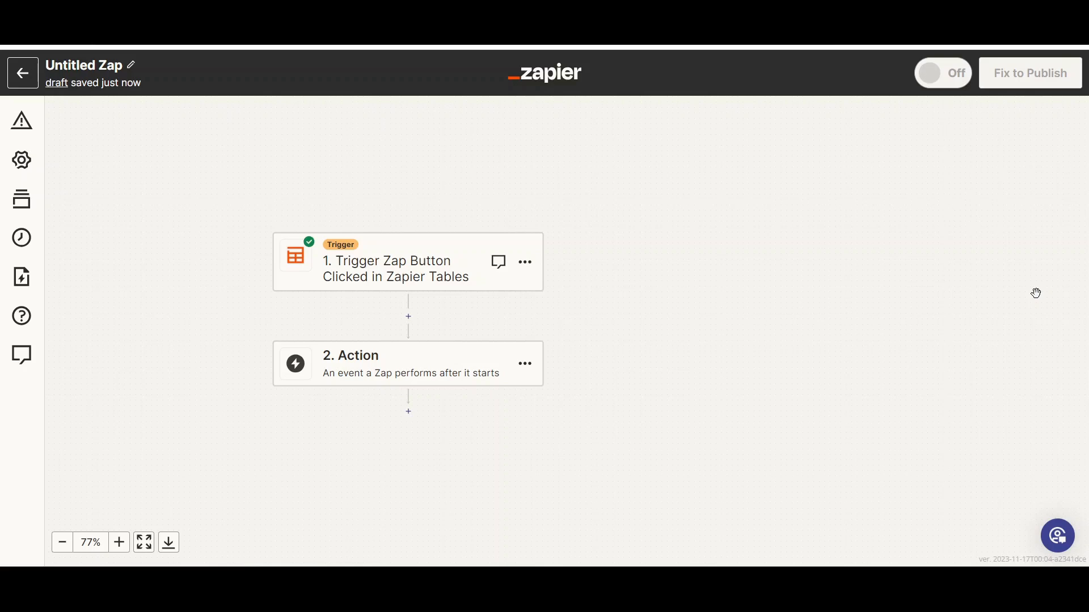
click(366, 376)
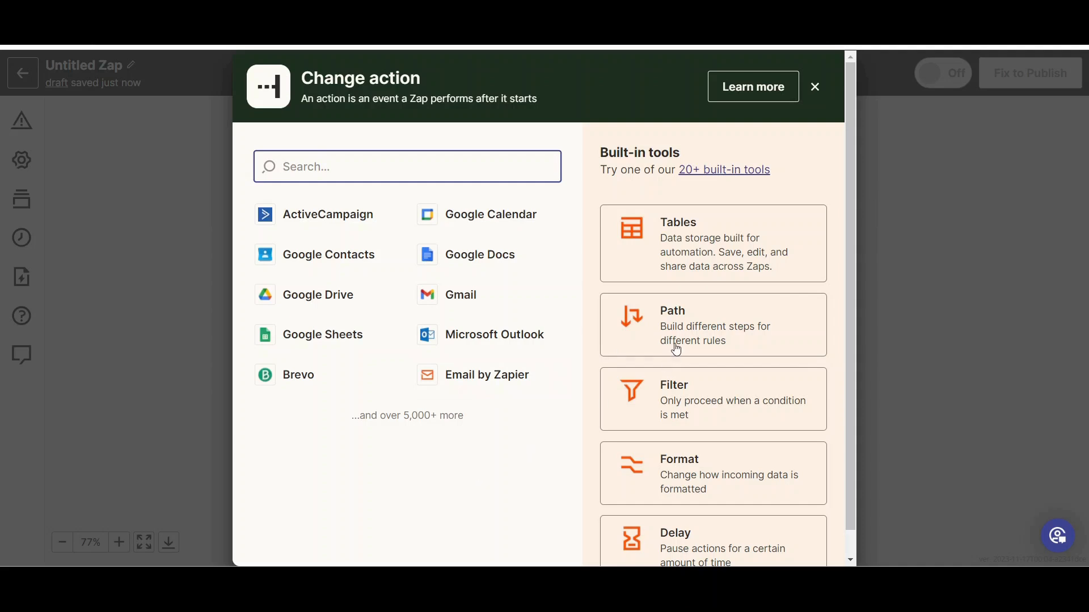
click(687, 333)
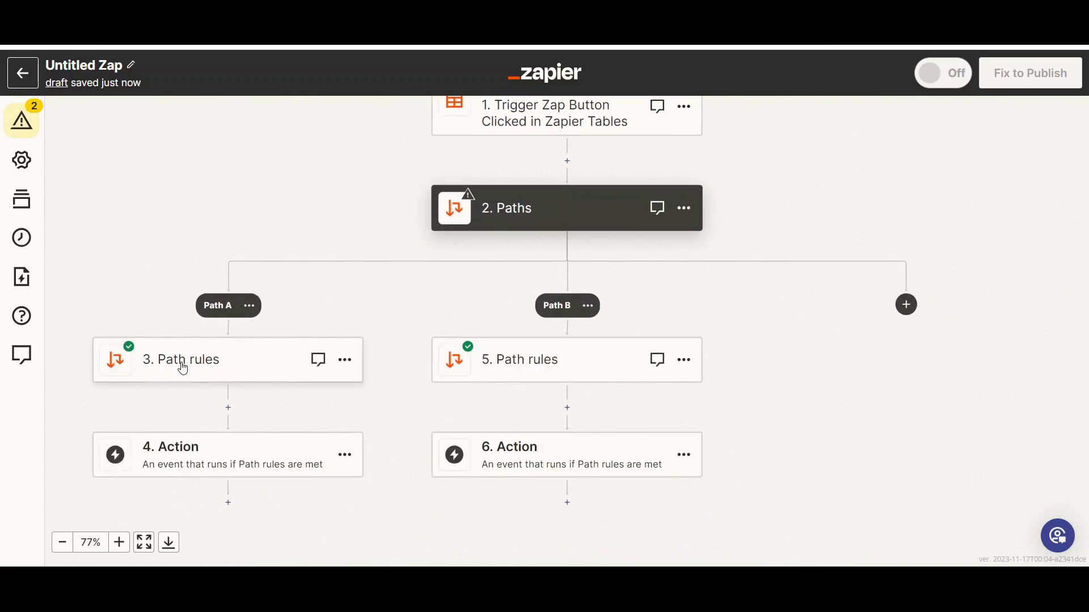
Step: Set Path A's rule to continue only if the trigger's Source field (Text) Contains "sample", and test the rule
click(183, 369)
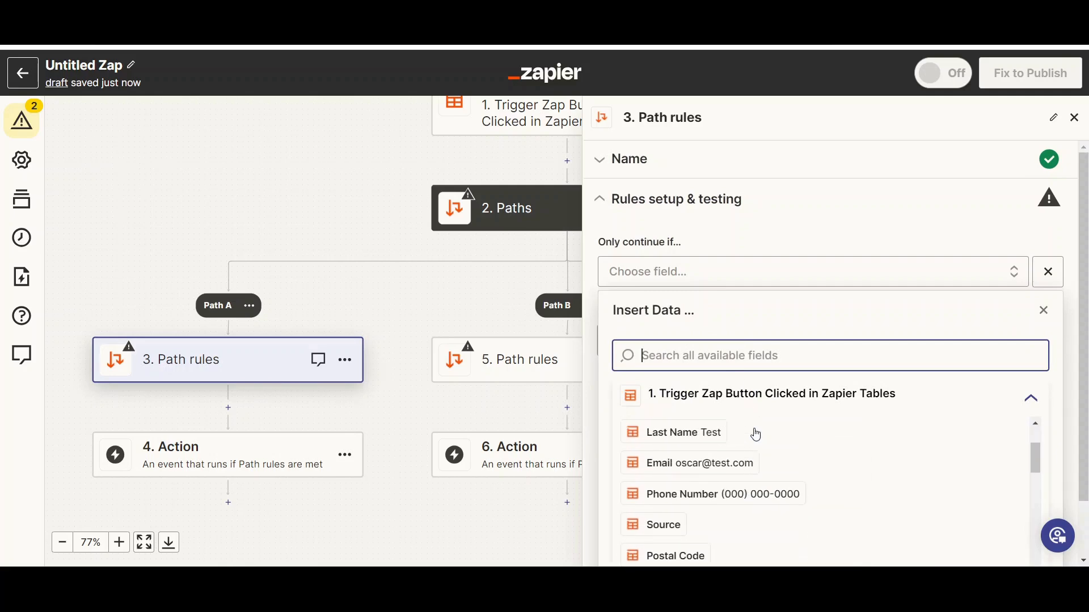
scroll(757, 436, up, 2)
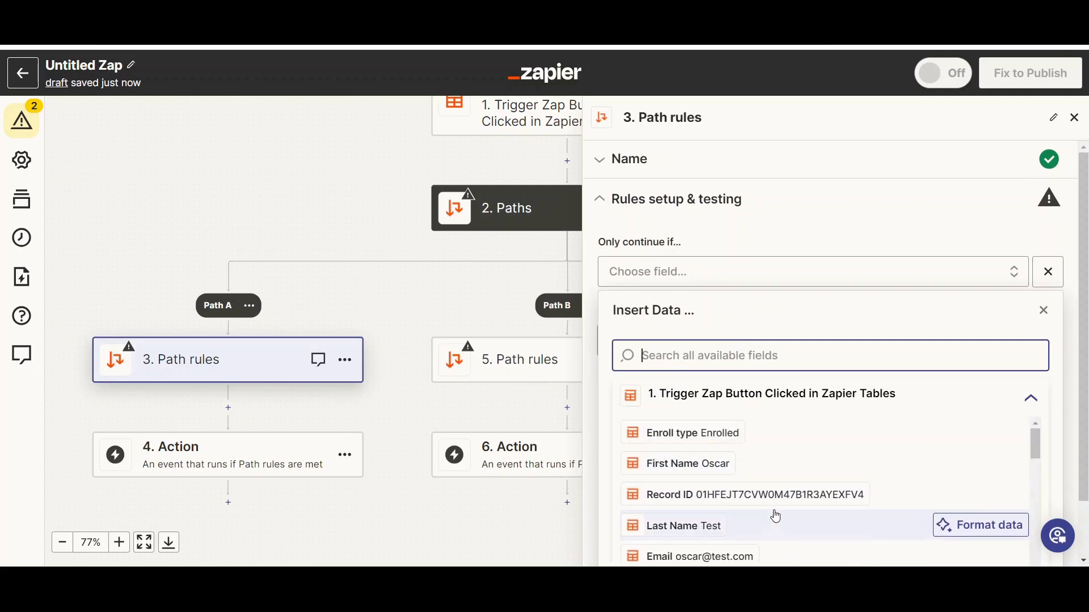
scroll(737, 528, down, 4)
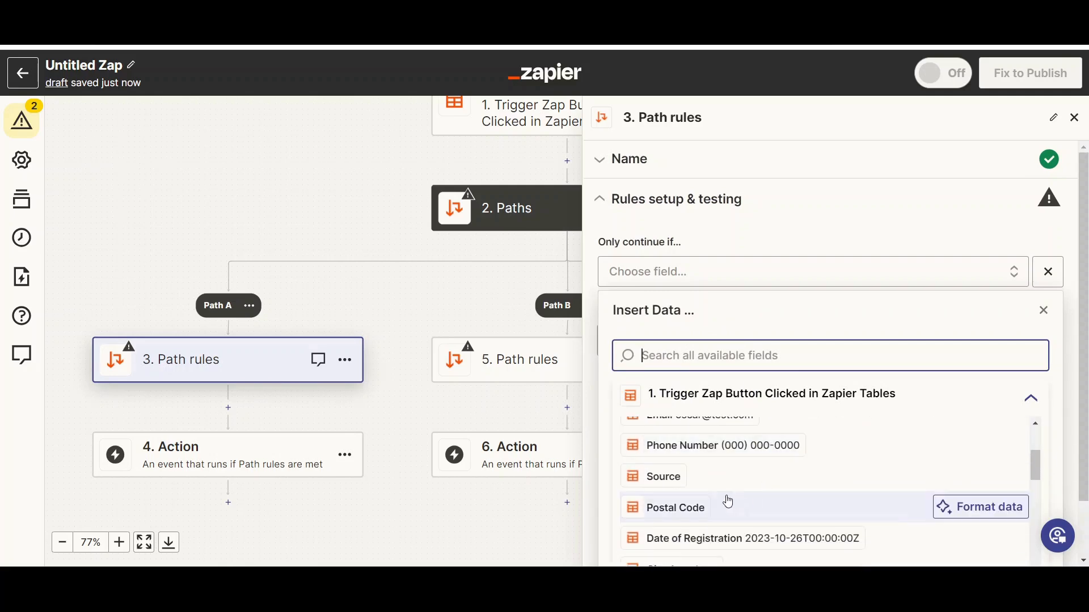
click(683, 479)
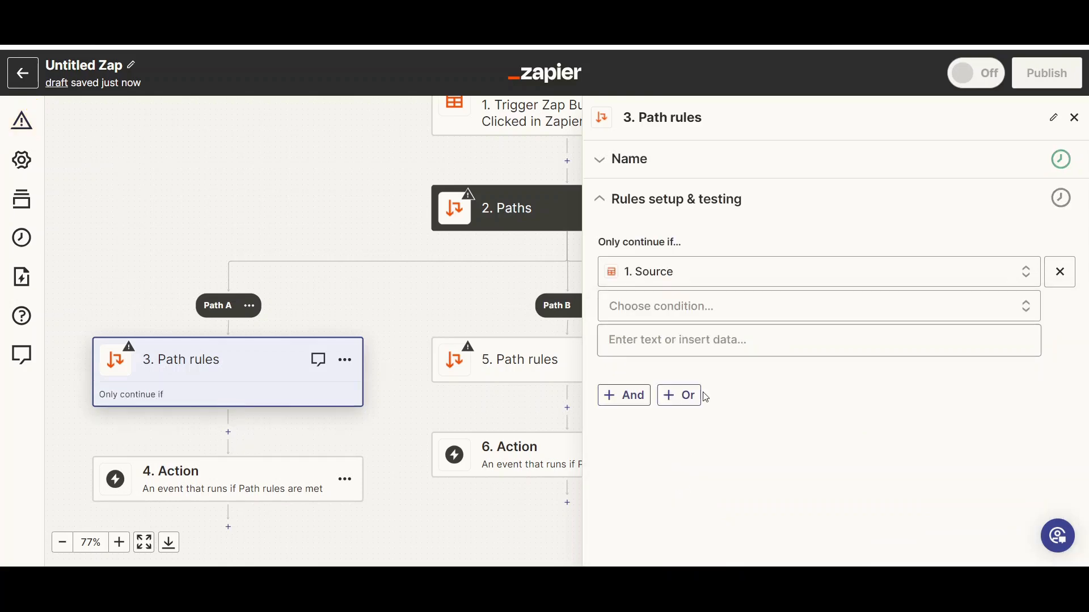
click(716, 317)
click(705, 348)
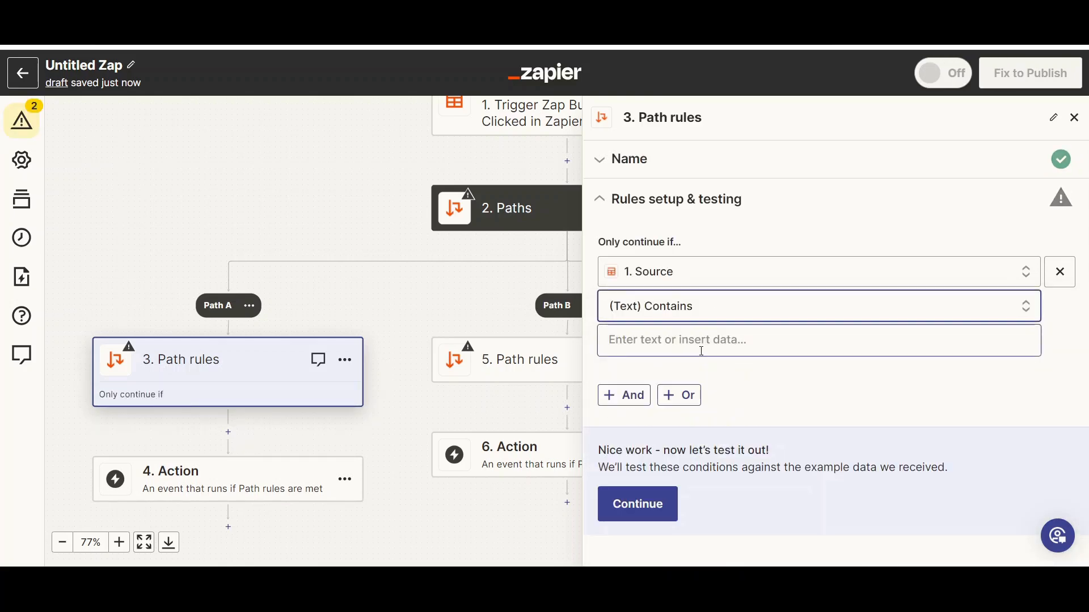
click(699, 347)
text(sample)
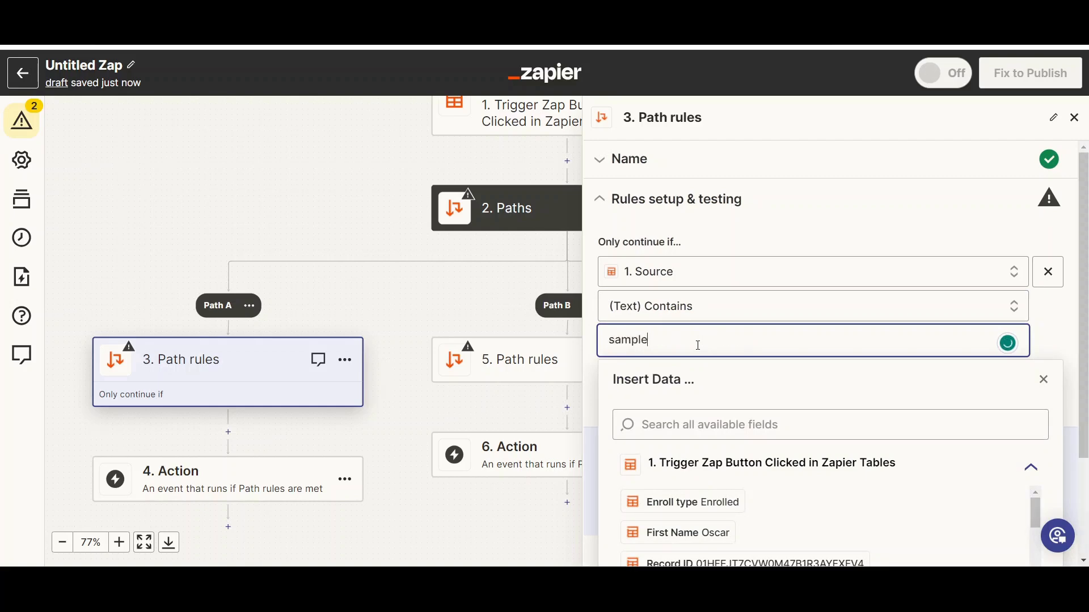
click(829, 220)
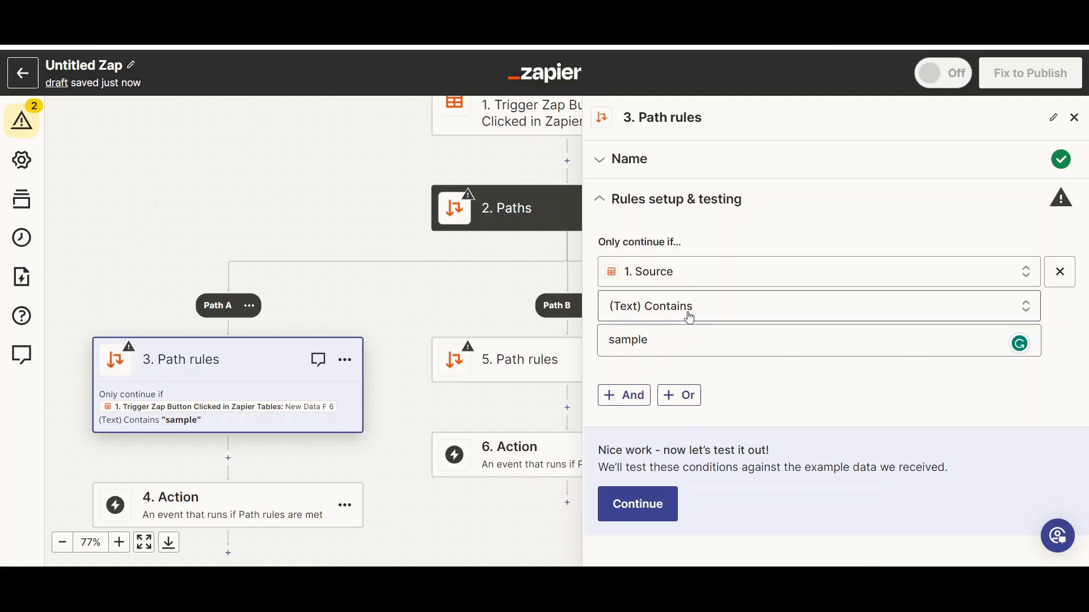
click(636, 510)
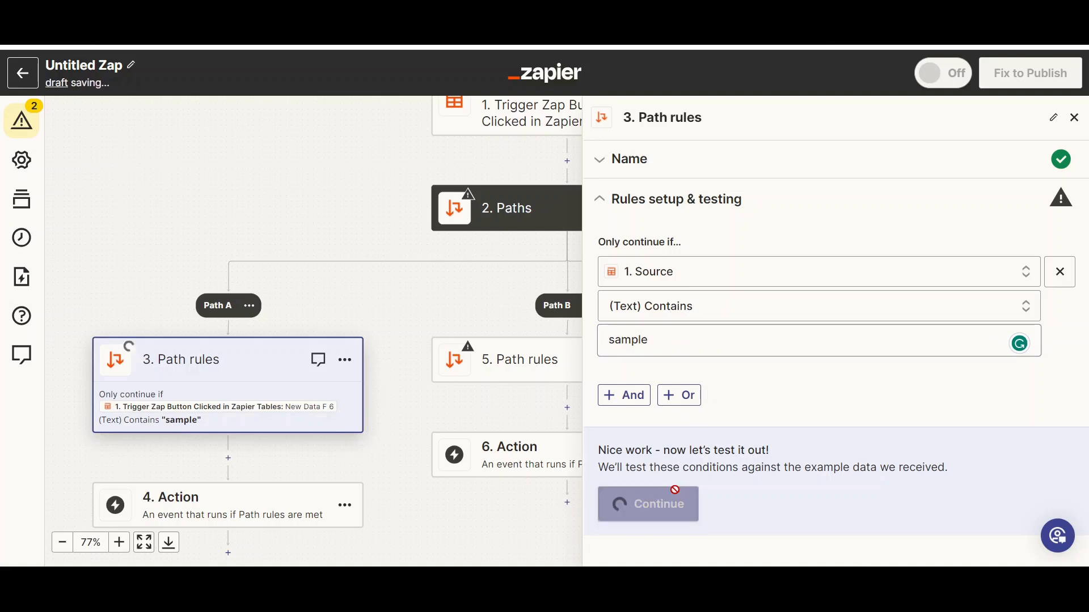
Step: Choose ActiveCampaign as the app for Path A's action, leave its event unset, and close the step's settings
scroll(308, 390, down, 3)
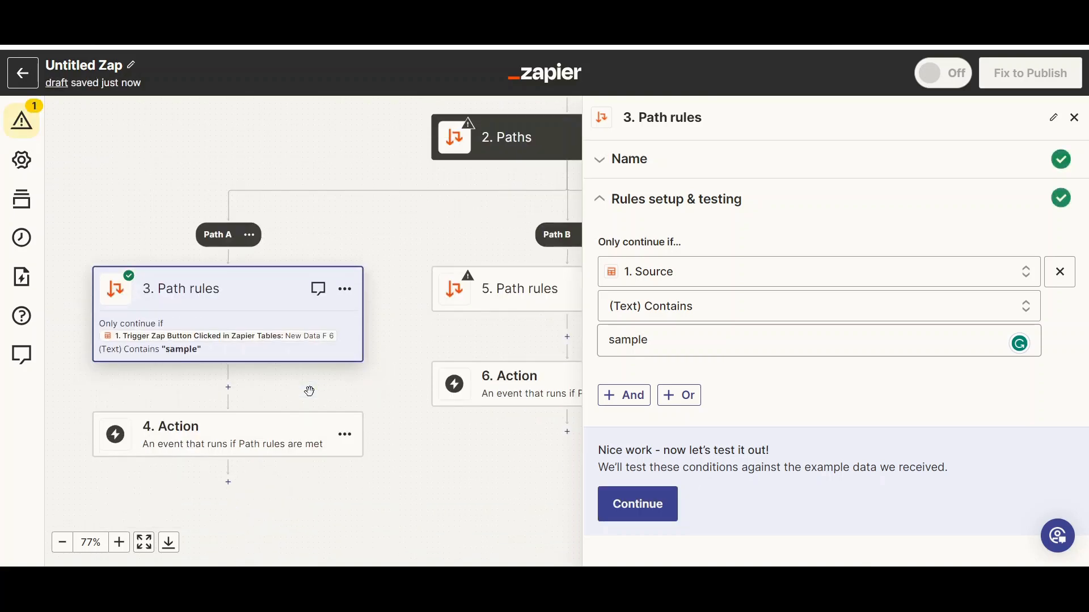
click(209, 400)
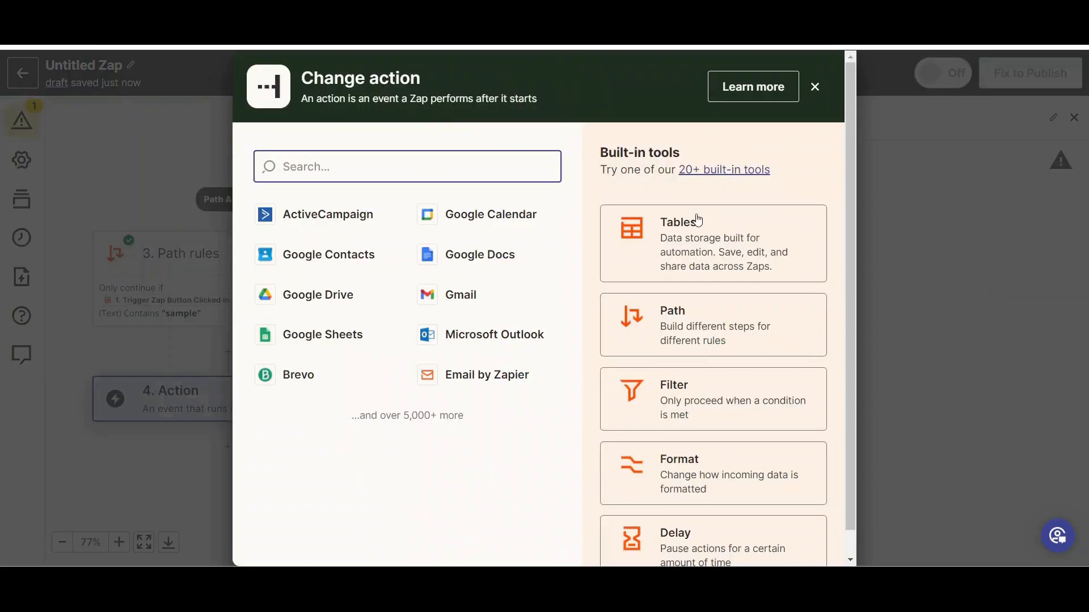
click(816, 87)
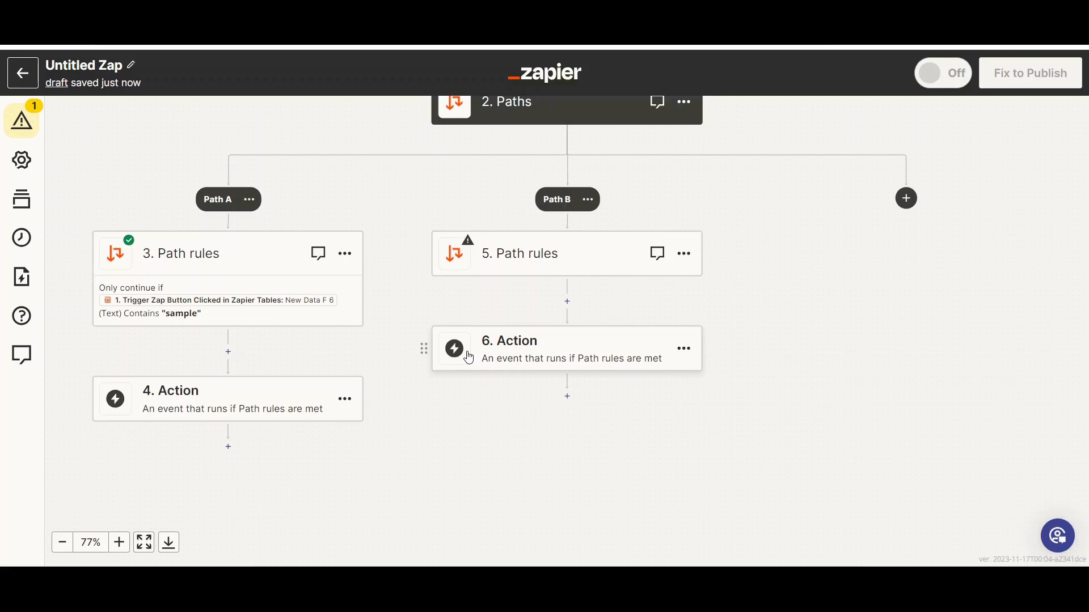
click(214, 391)
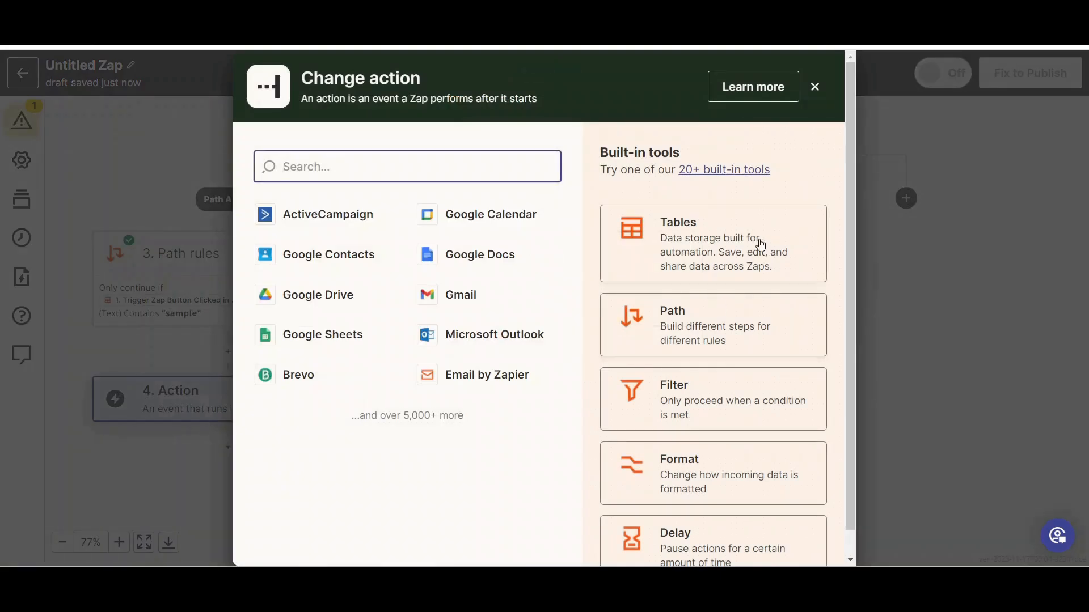
click(311, 222)
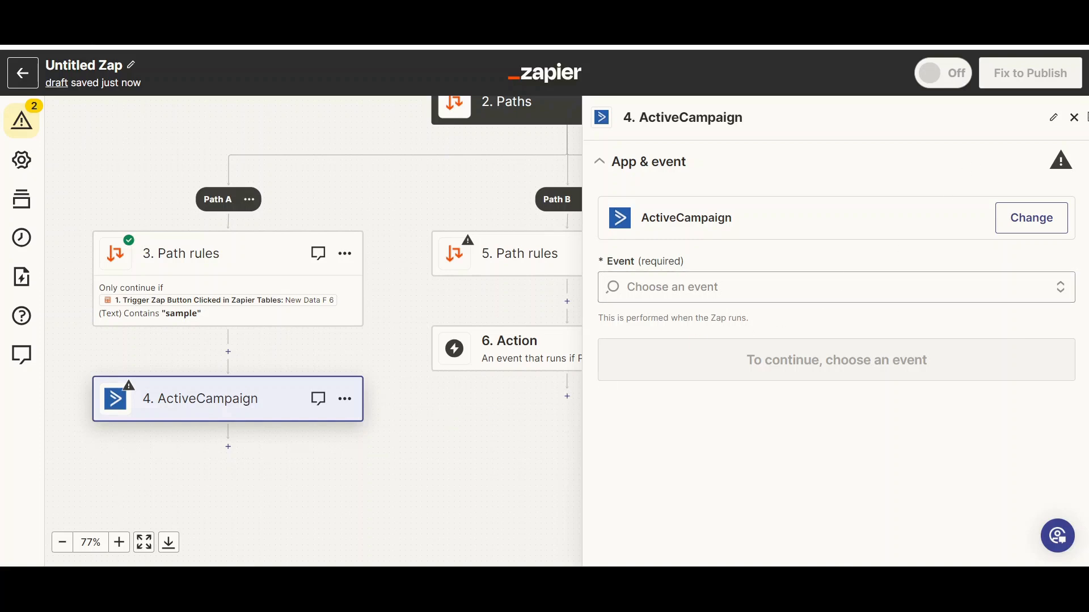
click(1075, 117)
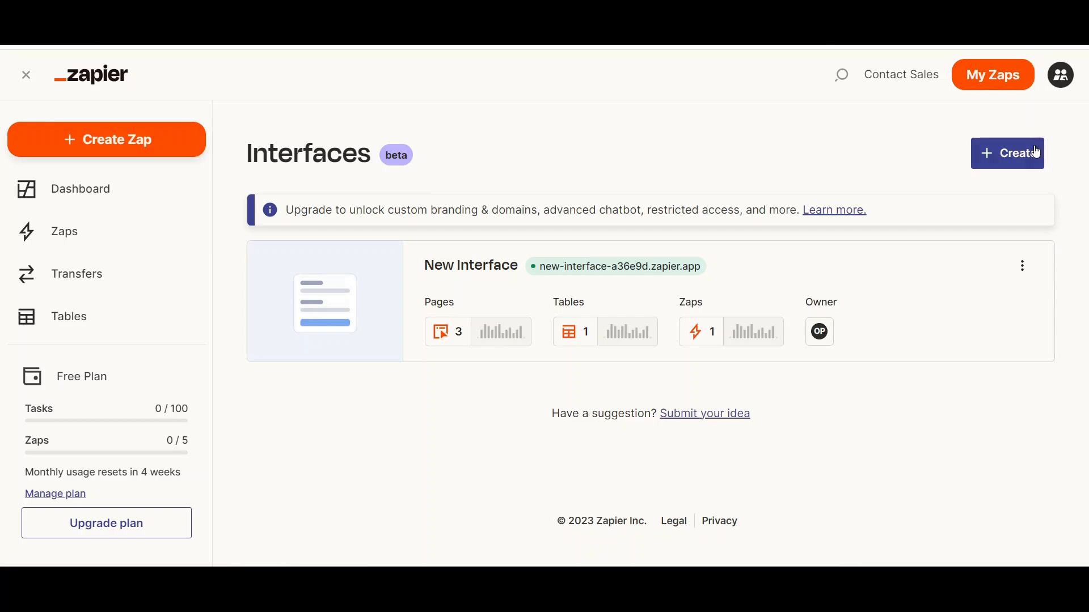
Step: Create a new interface from scratch in Zapier Interfaces and start its page with a Table component using 14T11_33_46 as data source
click(1011, 160)
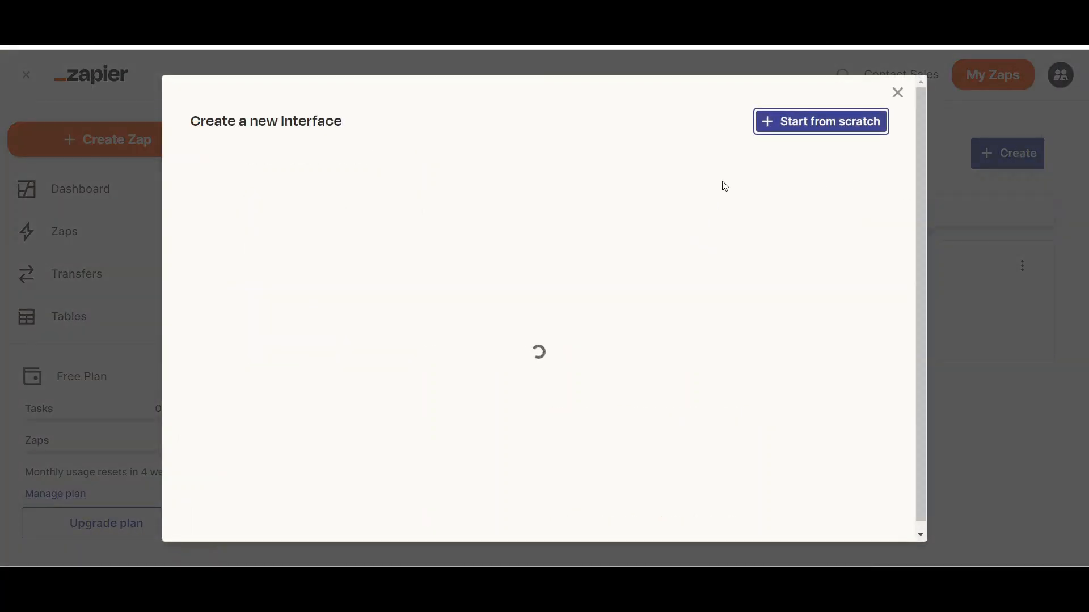
click(814, 120)
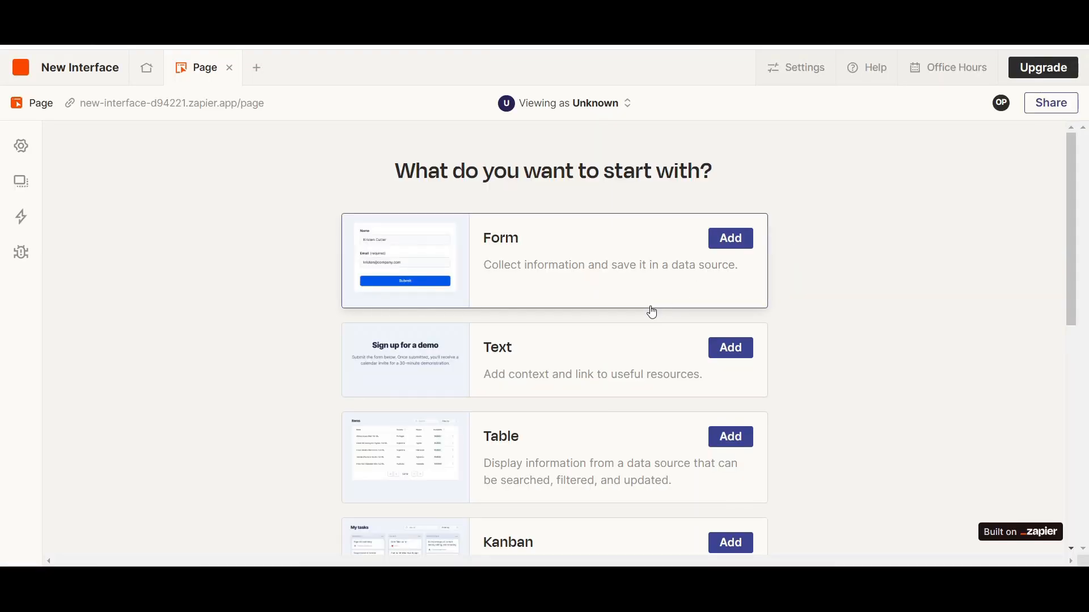
scroll(651, 312, down, 3)
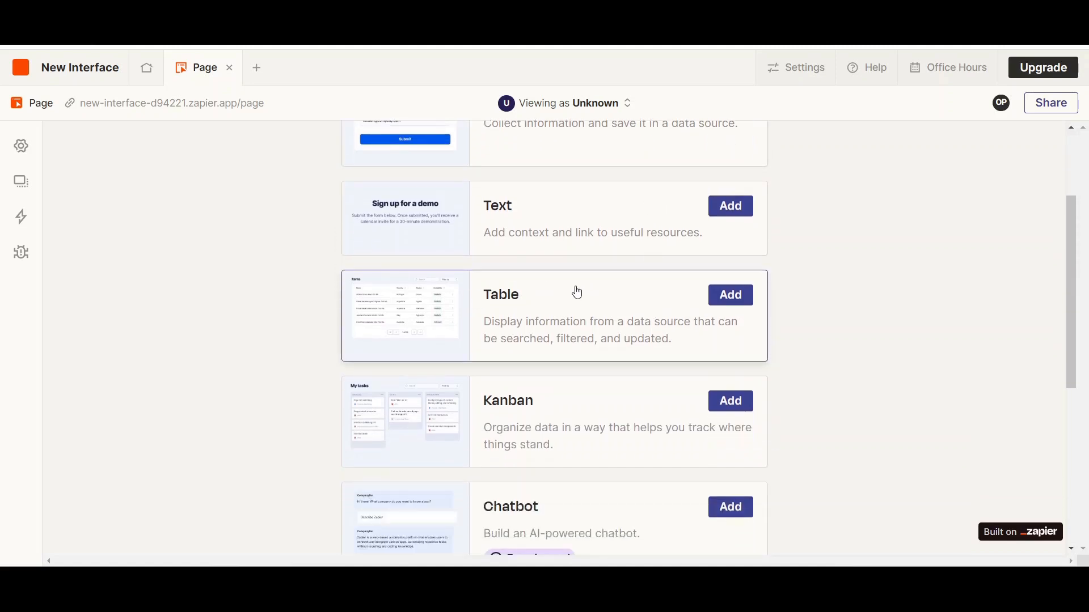
click(580, 307)
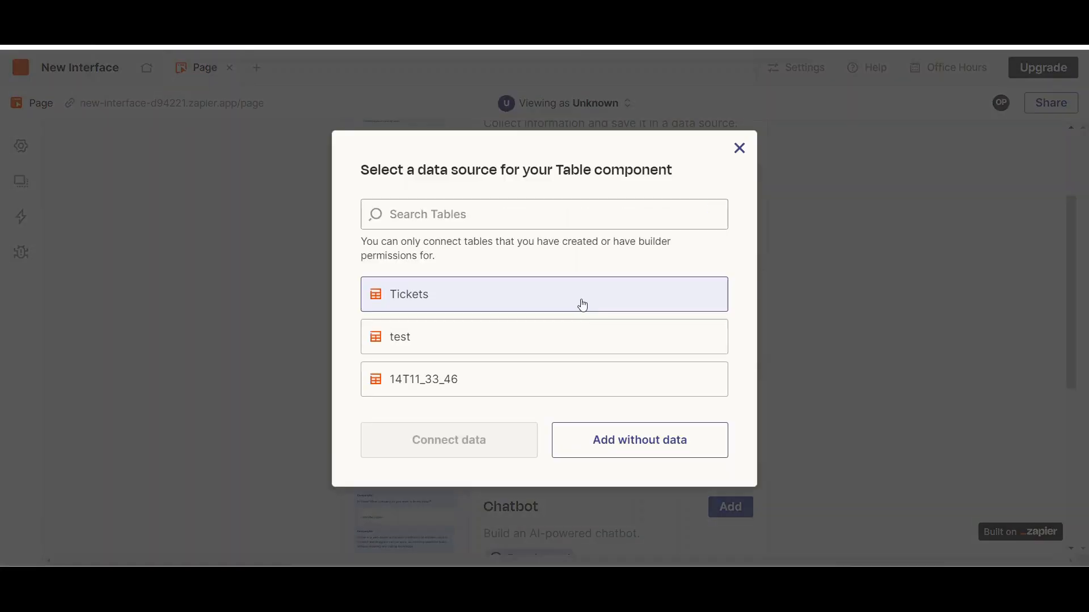
click(485, 378)
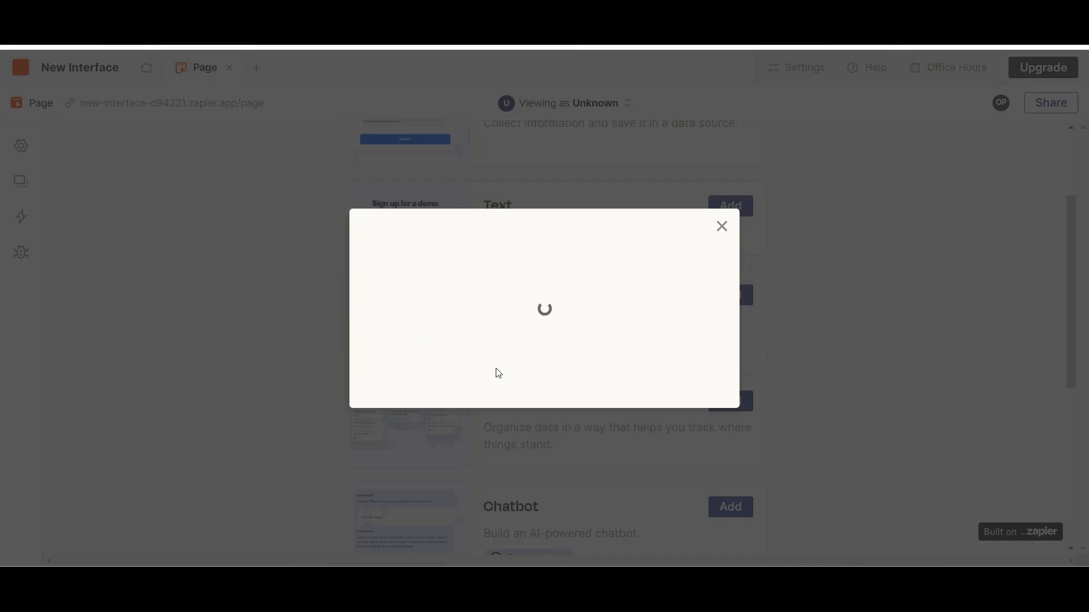
Step: Review the columns from Enroll type to Approve, keep them all selected, and connect the data to the Table component
scroll(540, 370, down, 3)
scroll(540, 369, down, 2)
scroll(550, 374, up, 5)
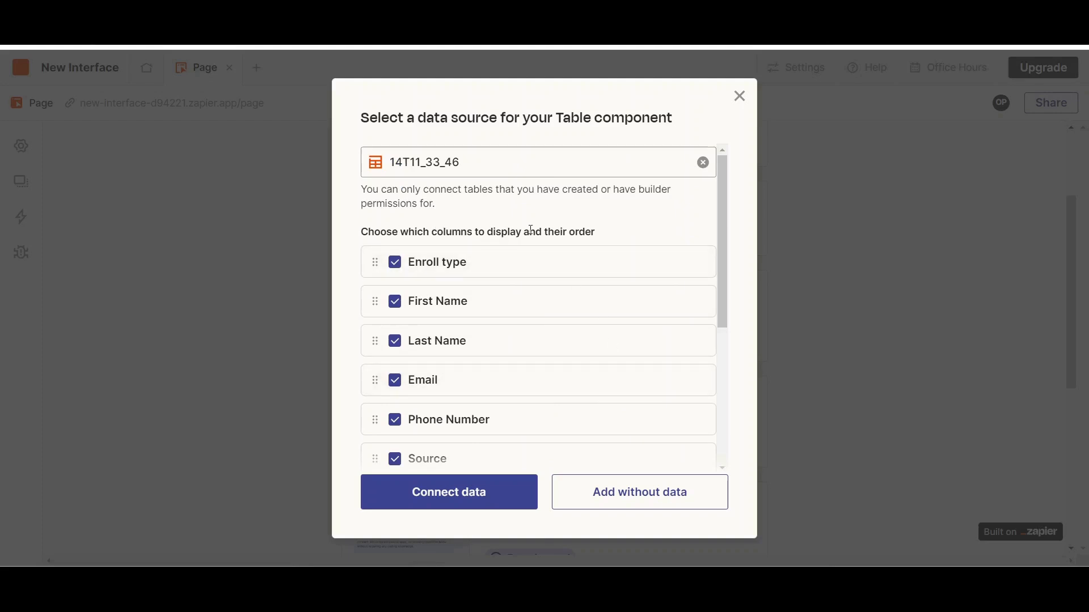
scroll(576, 363, down, 5)
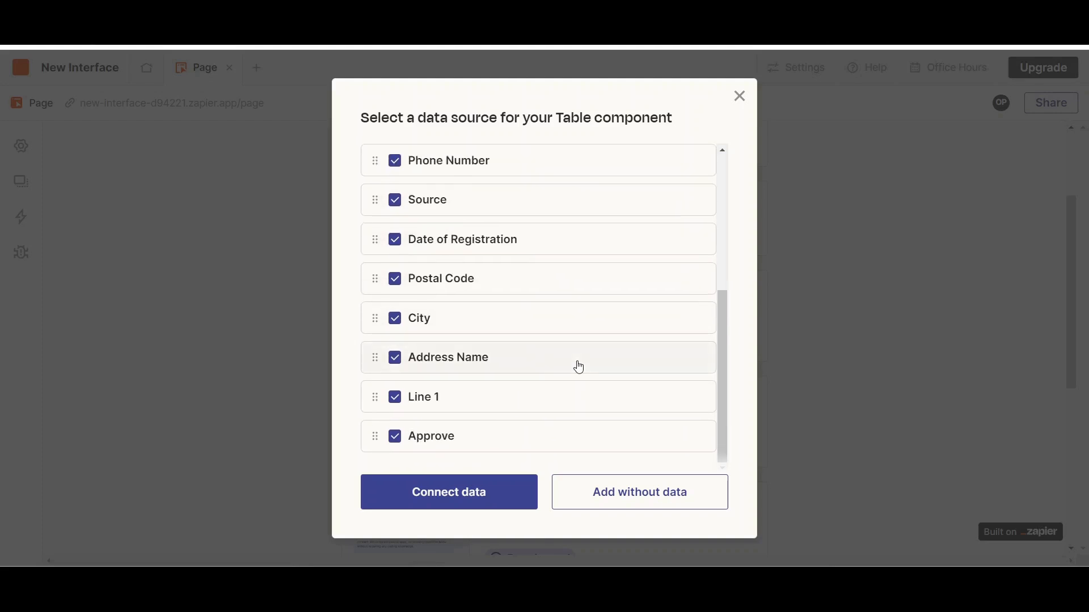
click(481, 499)
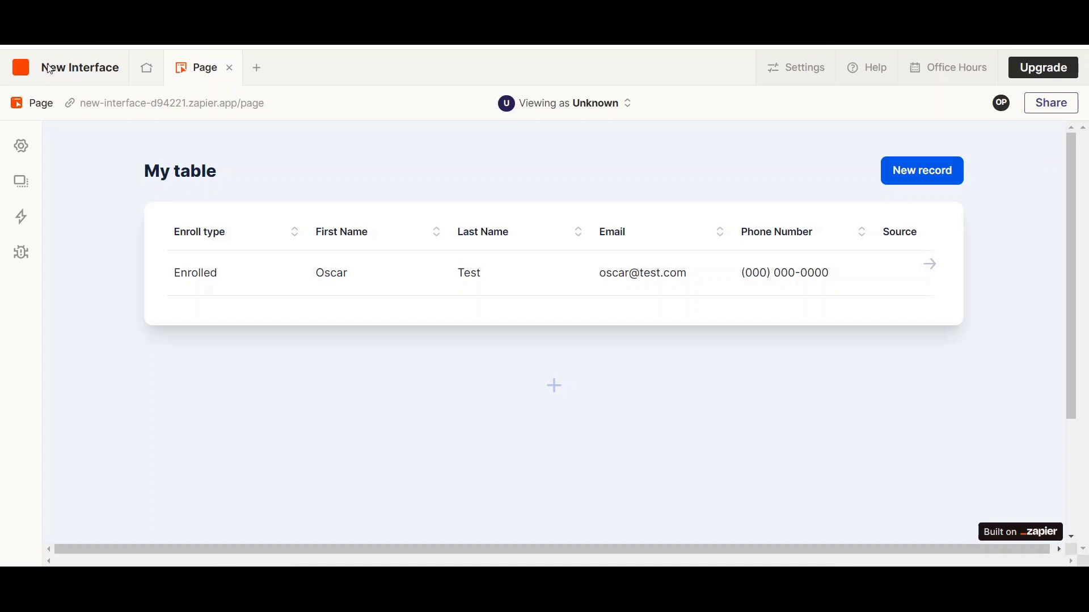
Step: Add a second page named "sample" to the interface
click(258, 70)
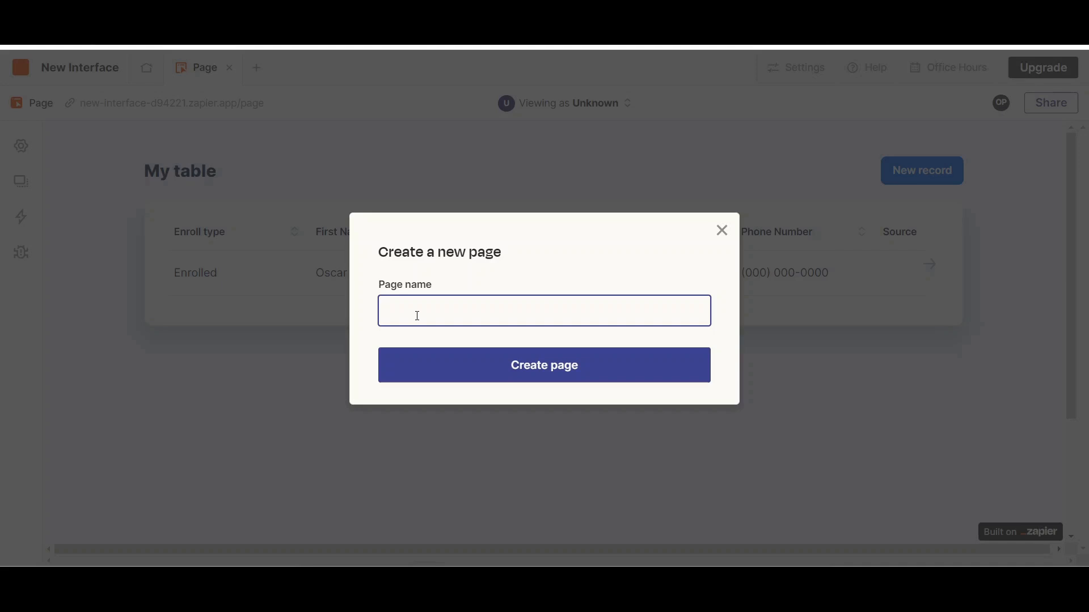
text(sample)
click(491, 361)
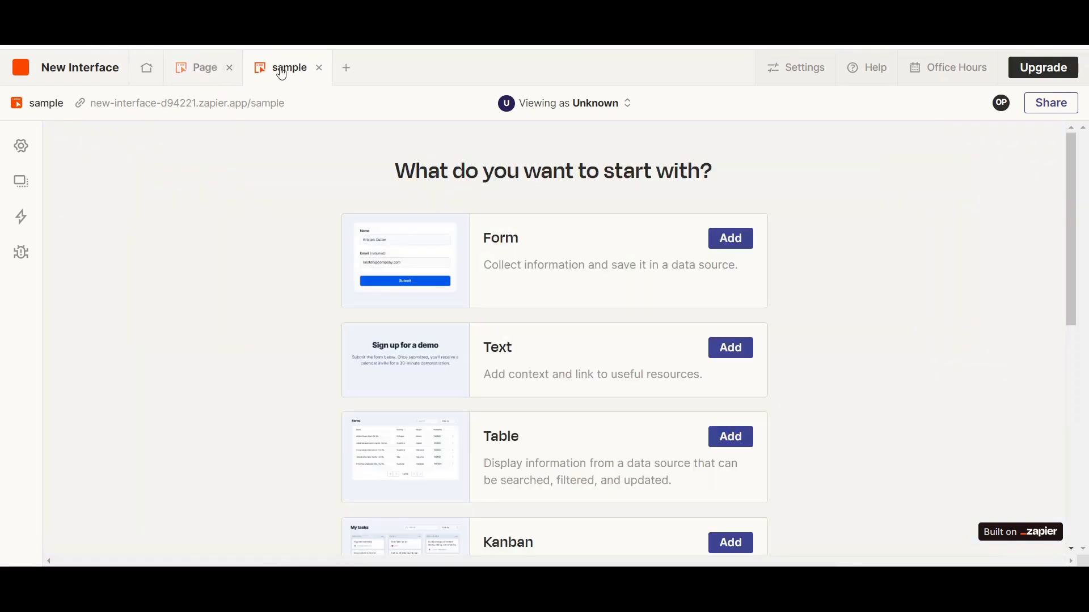
Step: Return to the interface's first page and add a Text component below the table
click(215, 74)
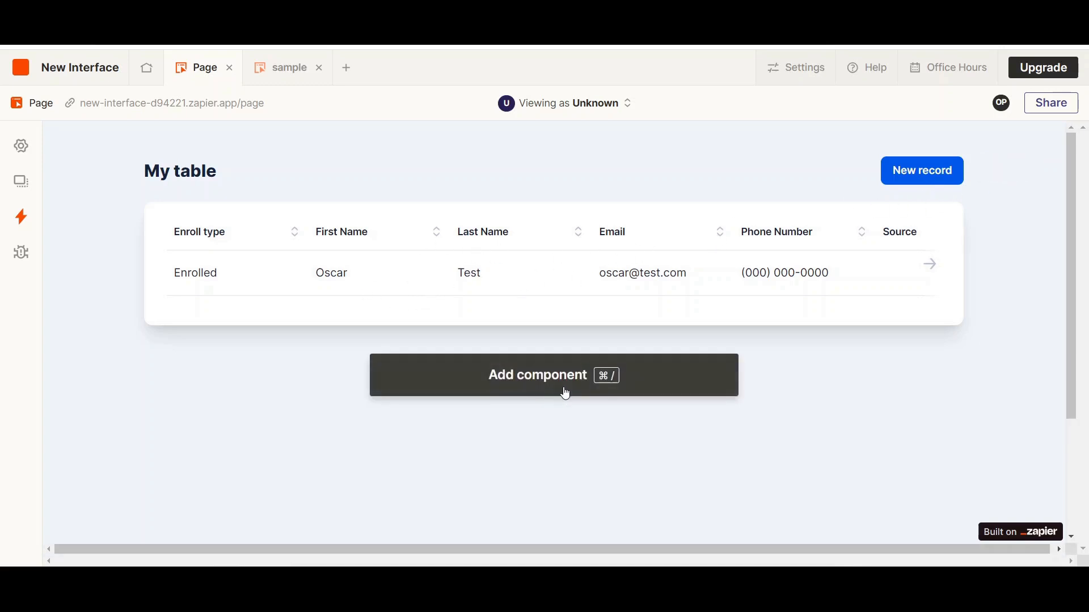
click(544, 386)
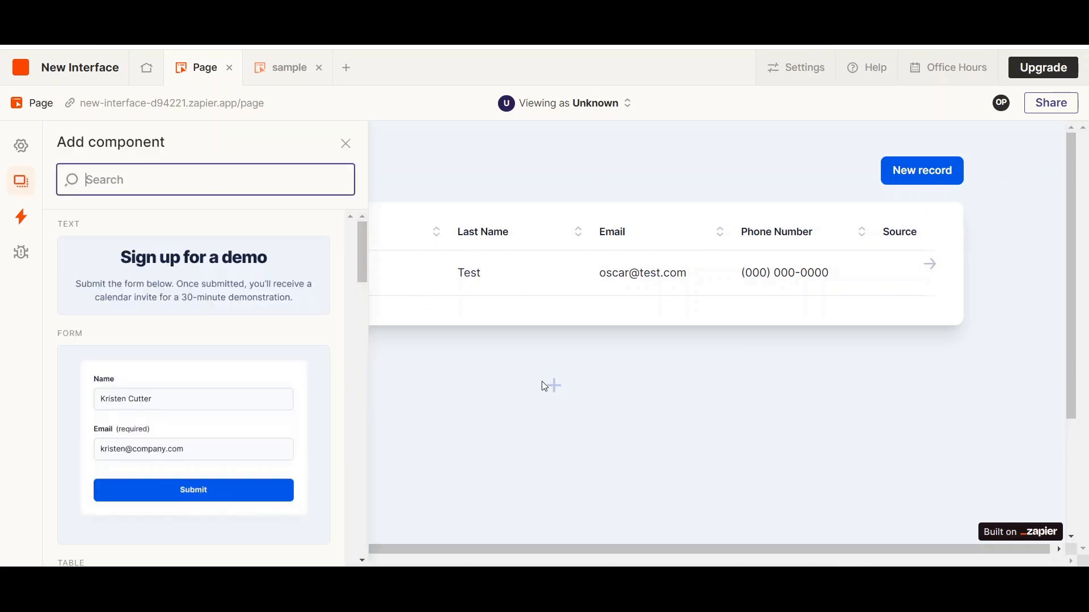
click(202, 278)
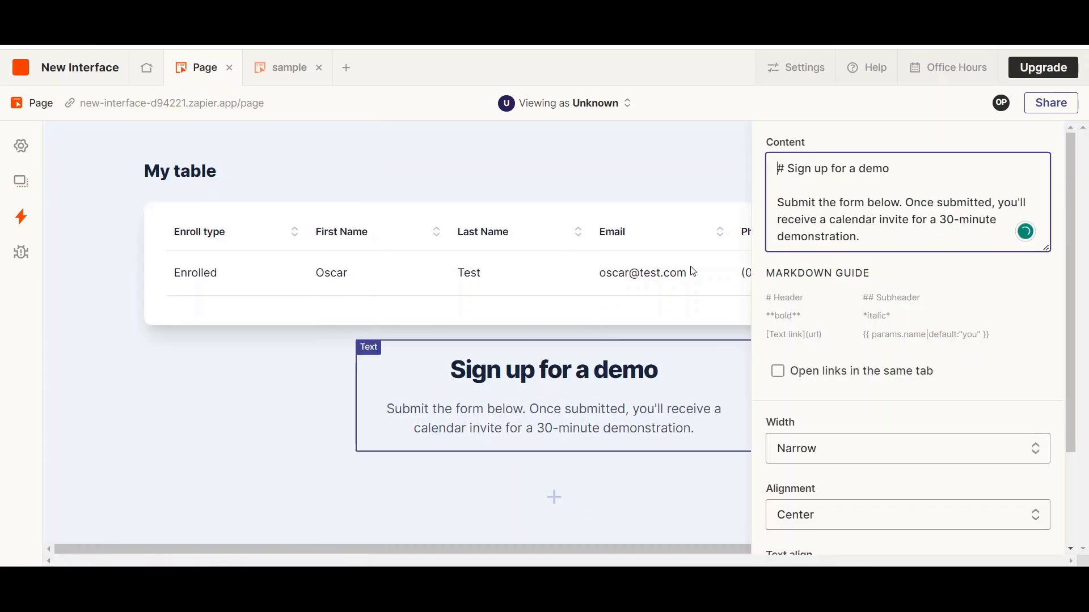